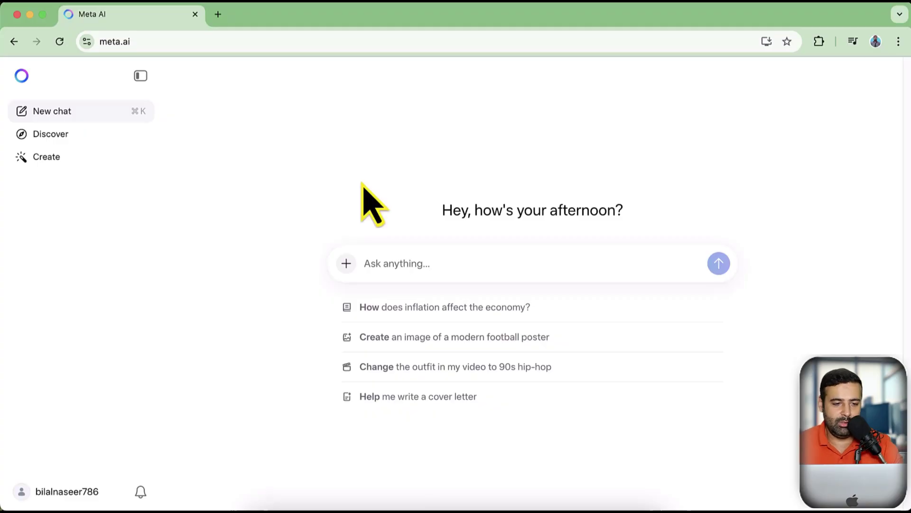
Mark the meta.ai web address with a red arrow on a screen capture and discard the capture.
{"action": "left_click", "coordinate": [134, 41]}
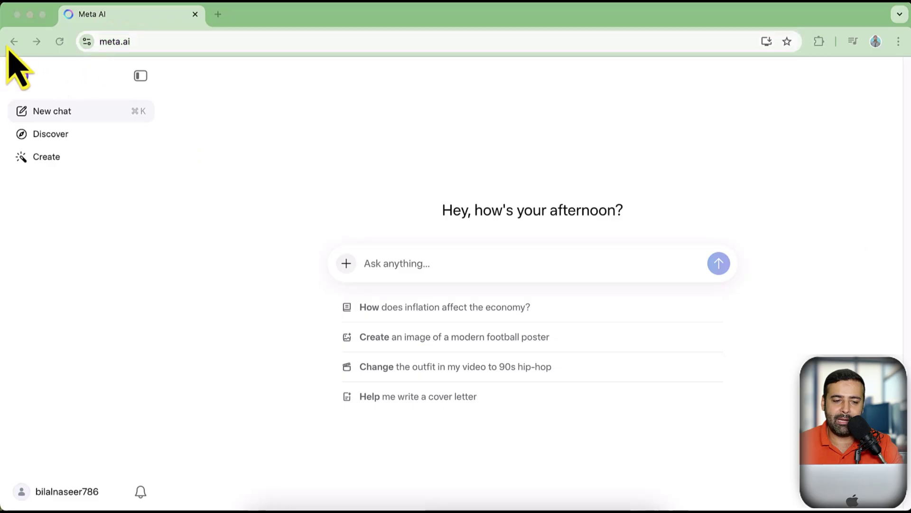
{"action": "key", "text": "super+shift+9"}
{"action": "left_click_drag", "start_coordinate": [2, 26], "coordinate": [285, 147]}
{"action": "left_click", "coordinate": [465, 59]}
{"action": "mouse_move", "coordinate": [325, 201]}
{"action": "left_mouse_down"}
{"action": "mouse_move", "coordinate": [291, 138]}
{"action": "mouse_move", "coordinate": [215, 77]}
{"action": "left_mouse_up"}
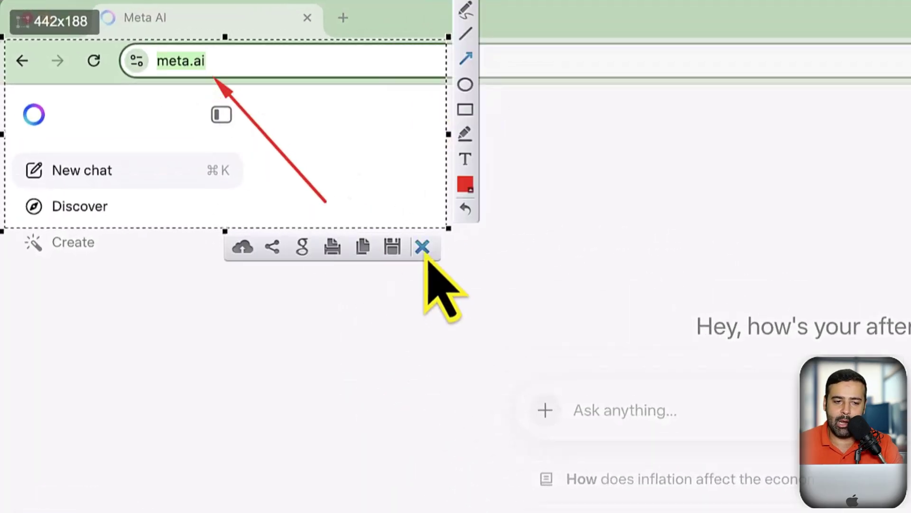
{"action": "left_click", "coordinate": [422, 246]}
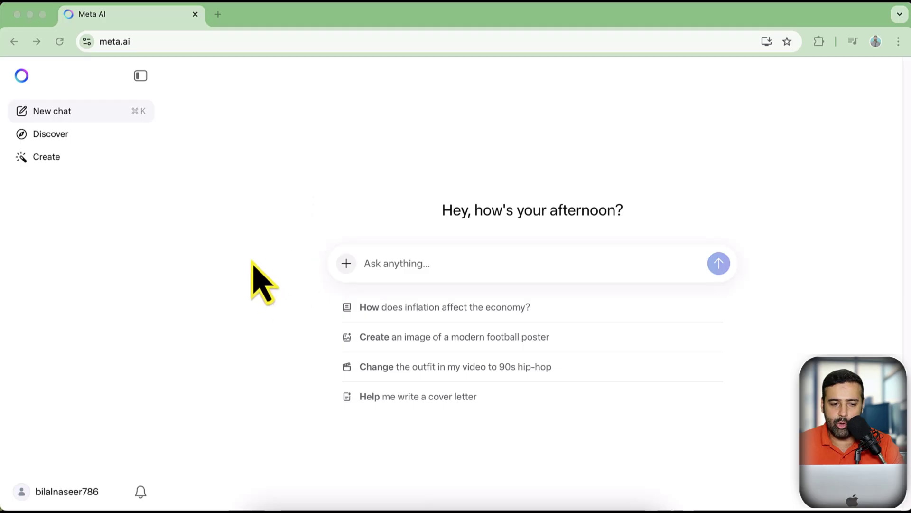
Open the Create section and review the available media types, aspect ratios and Aesthetics settings.
{"action": "key", "text": "super+Tab"}
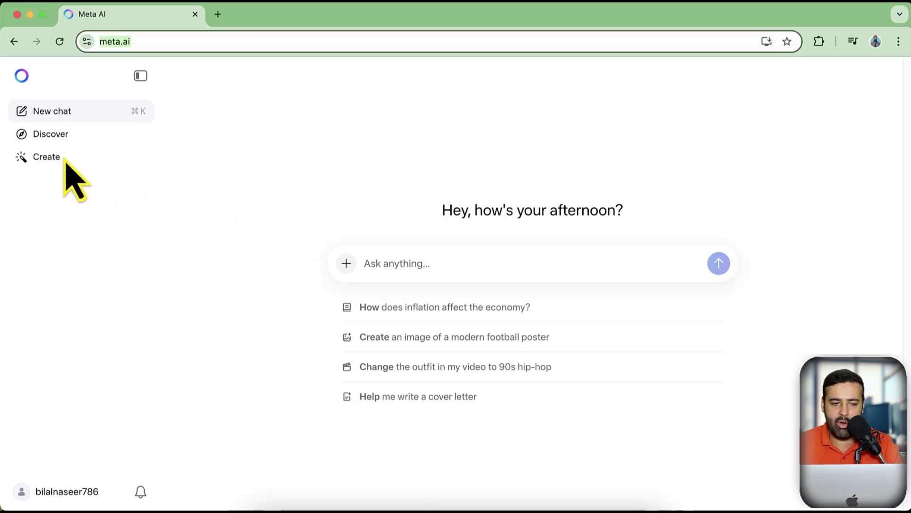
{"action": "left_click", "coordinate": [65, 160]}
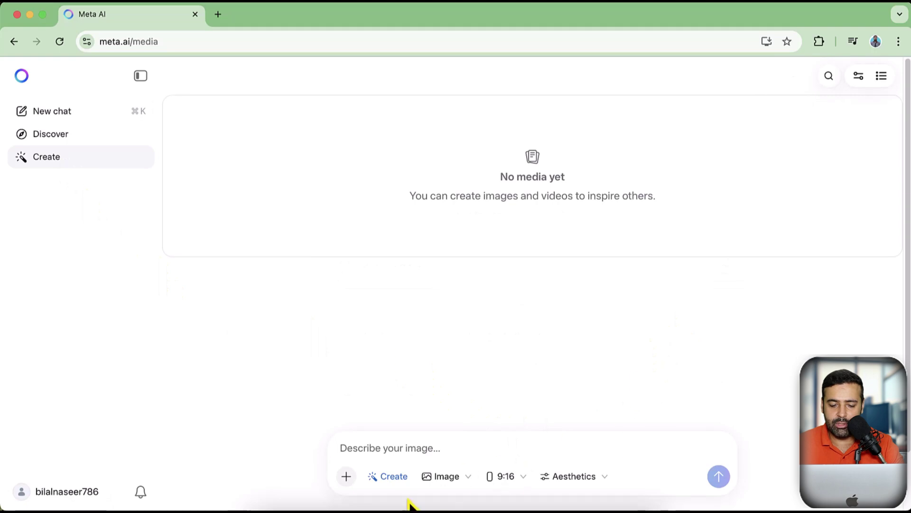
{"action": "left_click", "coordinate": [467, 484]}
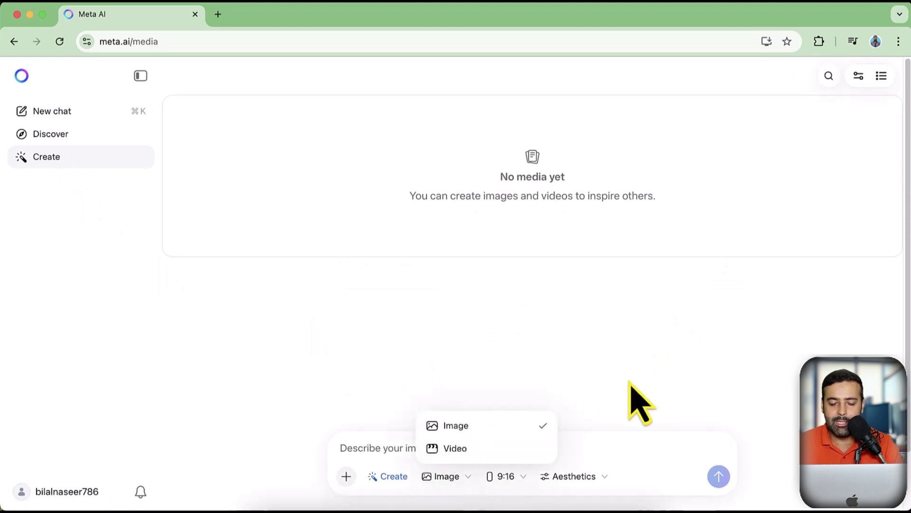
{"action": "left_click", "coordinate": [628, 384]}
{"action": "left_click", "coordinate": [517, 483]}
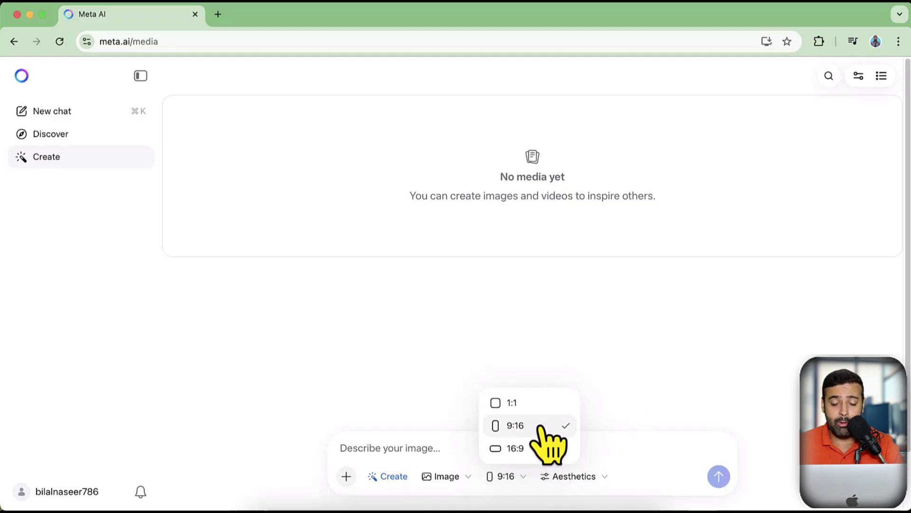
{"action": "left_click", "coordinate": [620, 430]}
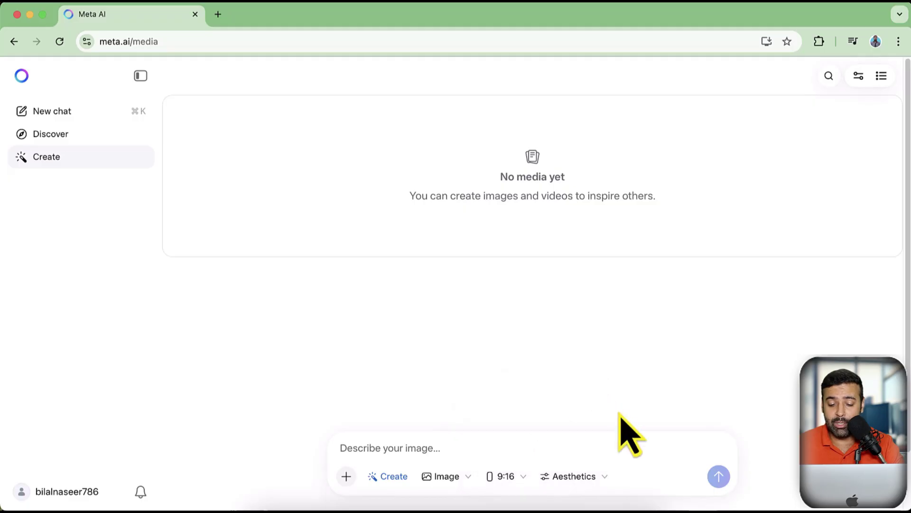
{"action": "left_click", "coordinate": [603, 477]}
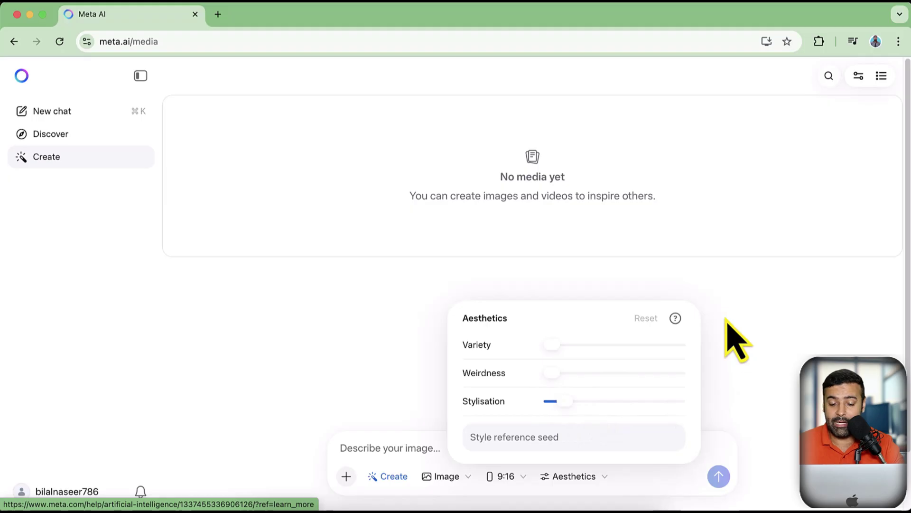
{"action": "left_click", "coordinate": [726, 319]}
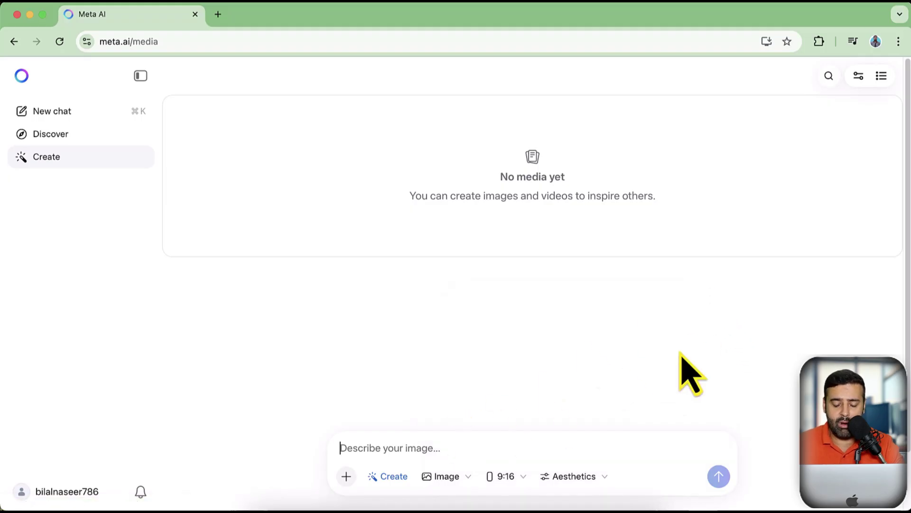
Generate 9:16 images from the prompt "Cat waking on the jungle" and open the first orange-and-white cat image.
{"action": "type", "text": "Cat waking on the jungle"}
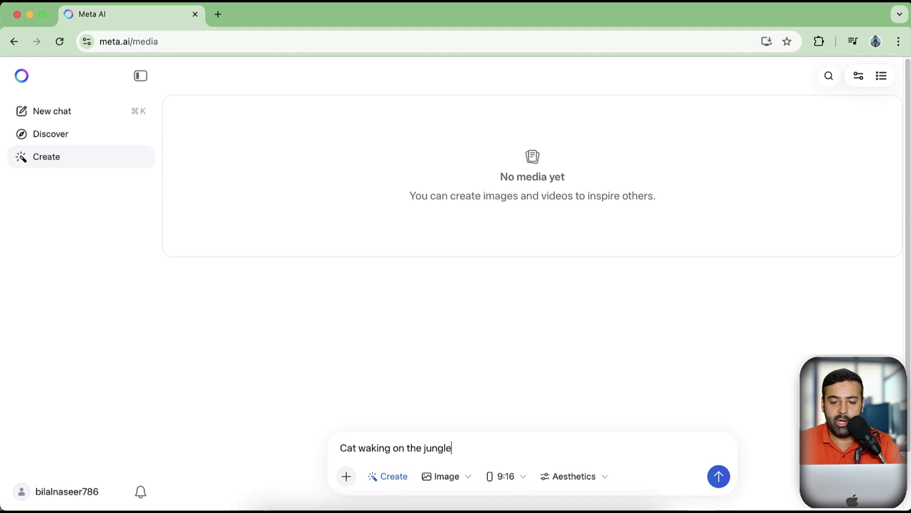
{"action": "key", "text": "Return"}
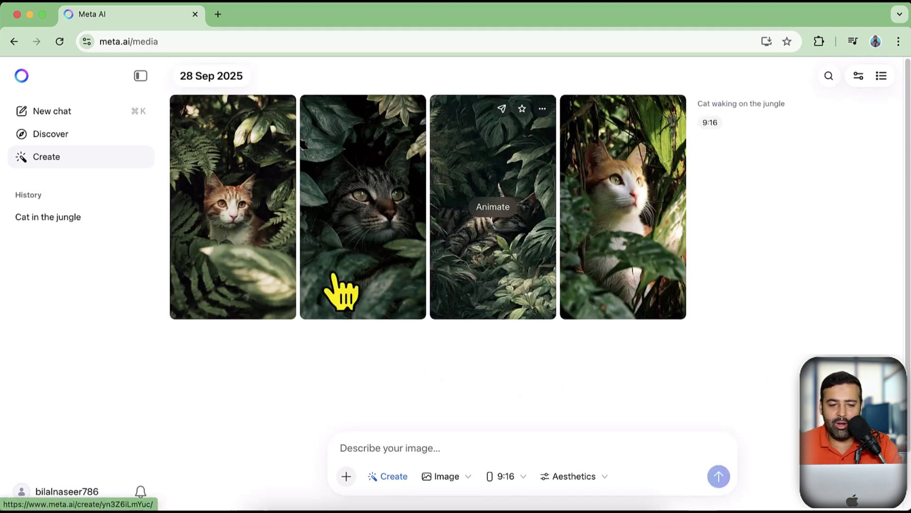
{"action": "left_click", "coordinate": [248, 273]}
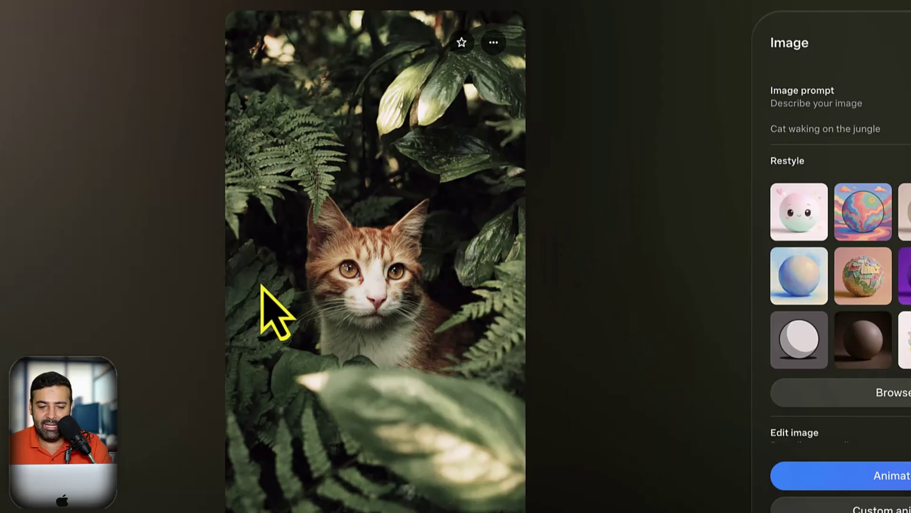
Open the orange-and-white cat image in its own browser tab, examine its full-size detail and close that tab.
{"action": "right_click", "coordinate": [309, 267]}
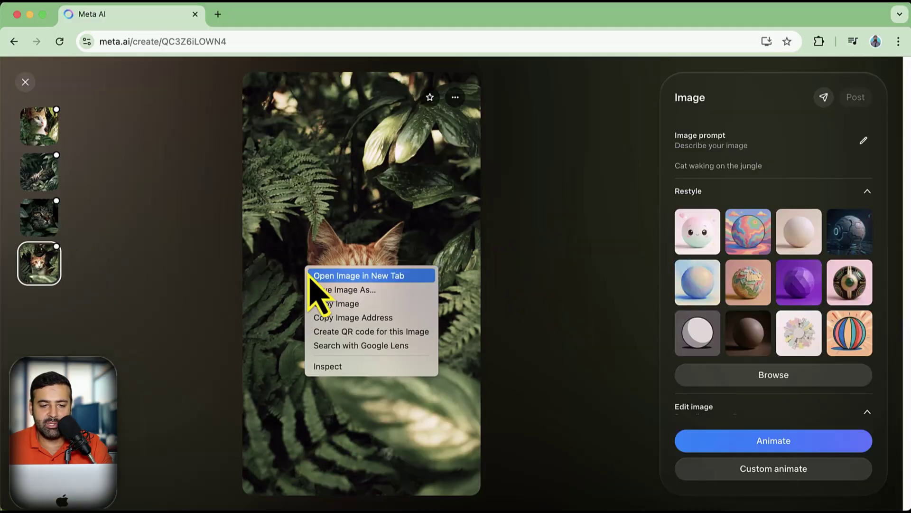
{"action": "left_click", "coordinate": [309, 276]}
{"action": "left_click", "coordinate": [244, 16]}
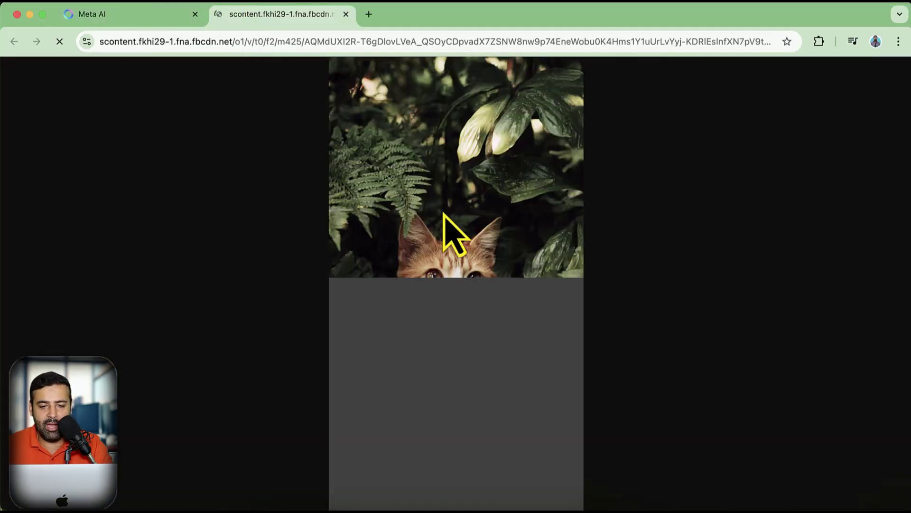
{"action": "left_click", "coordinate": [439, 276]}
{"action": "scroll", "coordinate": [451, 286], "scroll_direction": "down", "scroll_amount": 2}
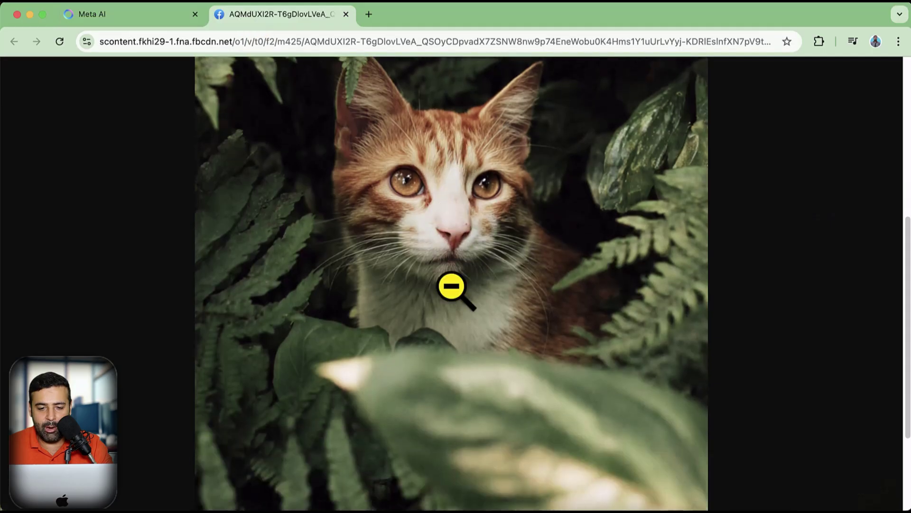
{"action": "scroll", "coordinate": [450, 286], "scroll_direction": "down", "scroll_amount": 3}
{"action": "scroll", "coordinate": [469, 350], "scroll_direction": "up", "scroll_amount": 10}
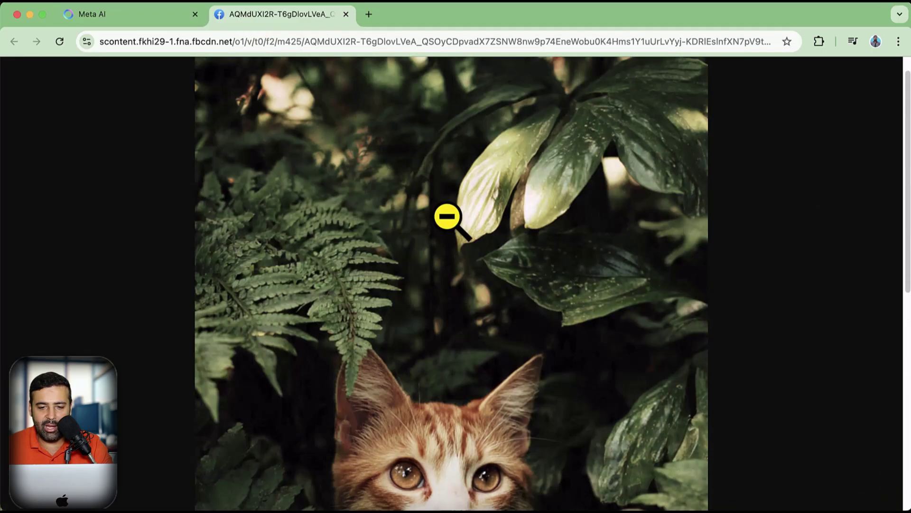
{"action": "scroll", "coordinate": [445, 211], "scroll_direction": "down", "scroll_amount": 2}
{"action": "scroll", "coordinate": [474, 285], "scroll_direction": "down", "scroll_amount": 4}
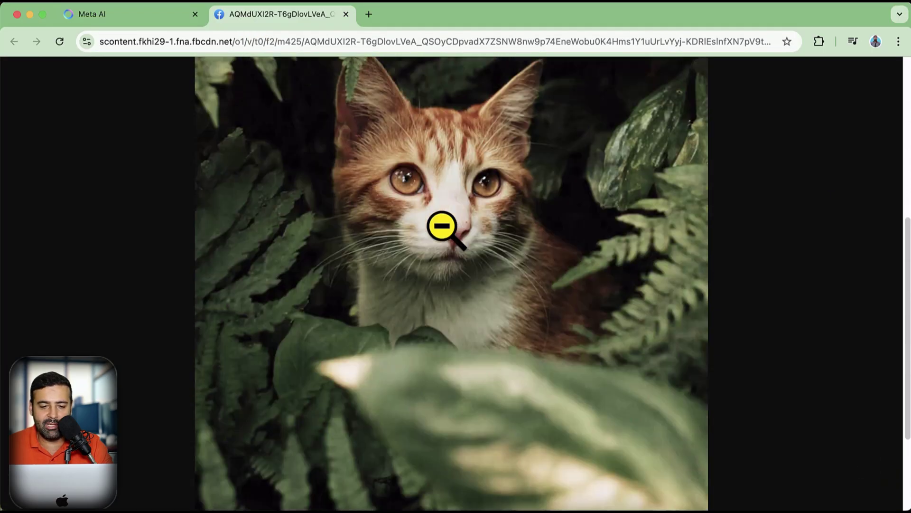
{"action": "scroll", "coordinate": [433, 299], "scroll_direction": "down", "scroll_amount": 4}
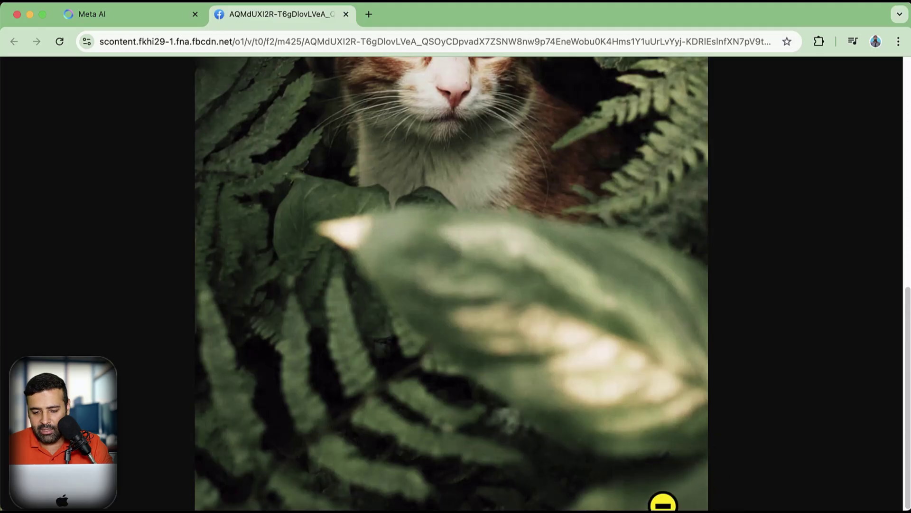
{"action": "scroll", "coordinate": [413, 295], "scroll_direction": "up", "scroll_amount": 10}
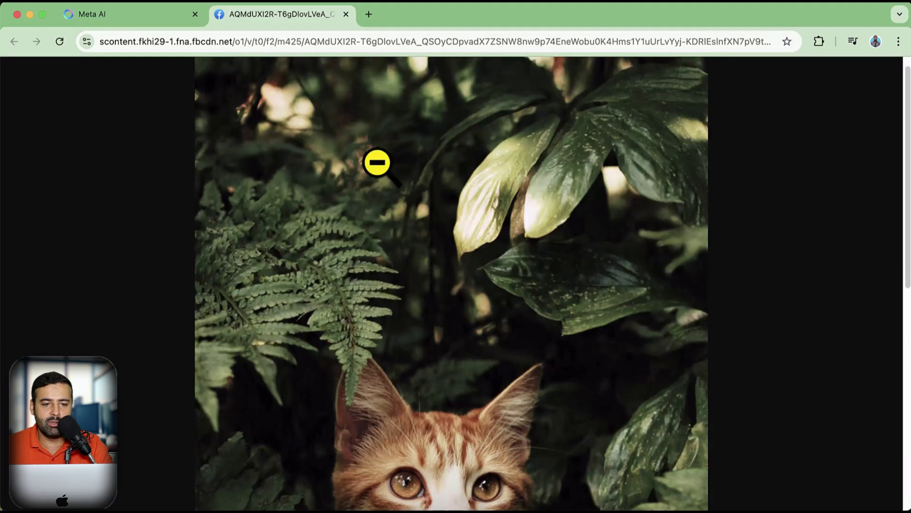
{"action": "scroll", "coordinate": [367, 186], "scroll_direction": "down", "scroll_amount": 10}
{"action": "scroll", "coordinate": [375, 209], "scroll_direction": "up", "scroll_amount": 4}
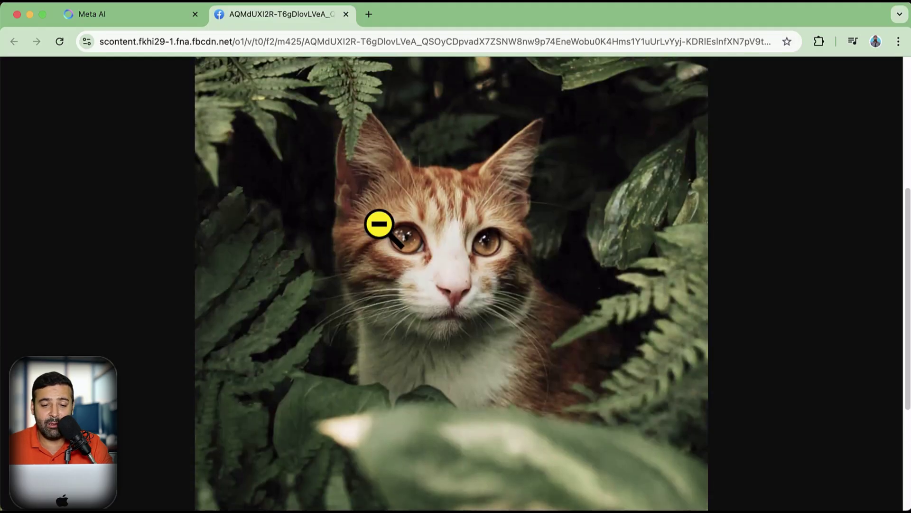
{"action": "left_click", "coordinate": [346, 14]}
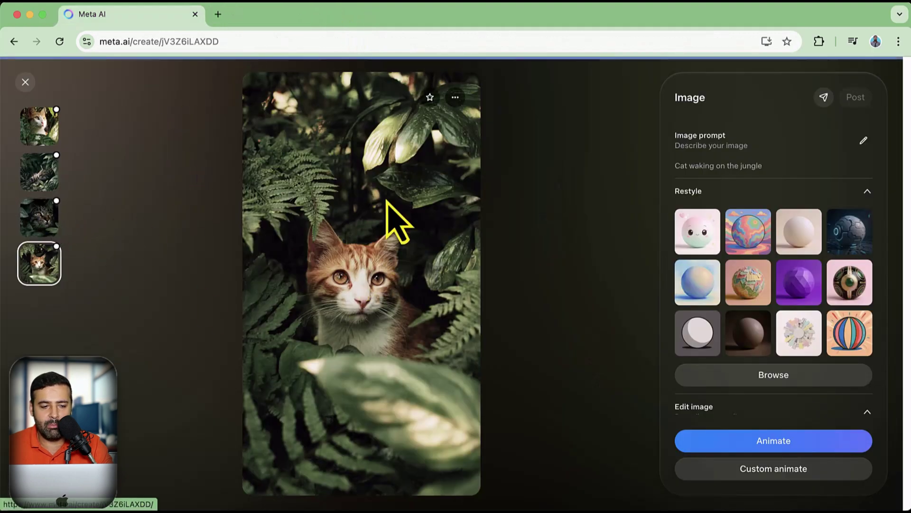
View the dark tabby cat image at full size in its own browser tab and close that tab.
{"action": "left_click", "coordinate": [39, 225]}
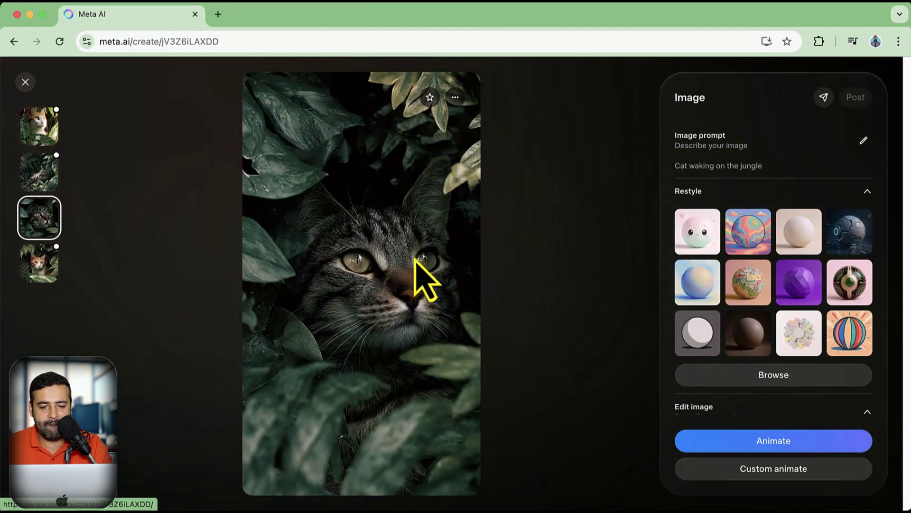
{"action": "right_click", "coordinate": [355, 264]}
{"action": "left_click", "coordinate": [356, 267]}
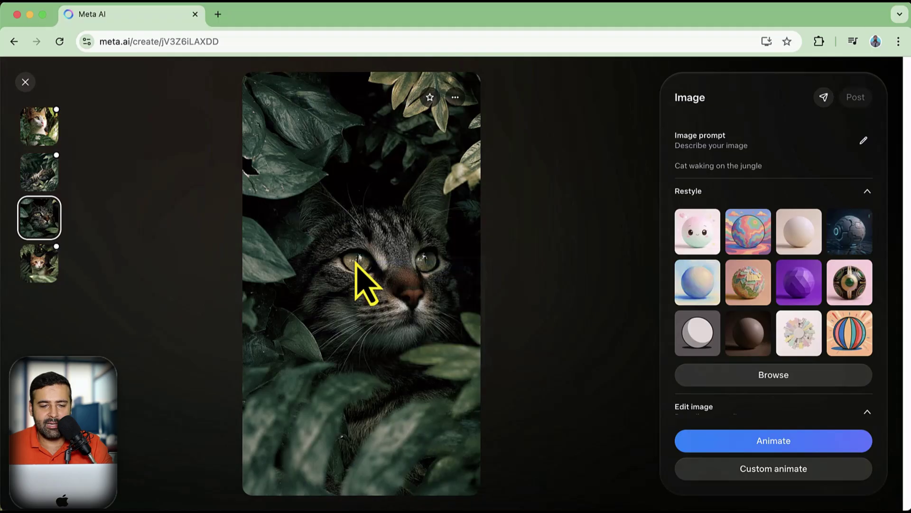
{"action": "left_click", "coordinate": [262, 15]}
{"action": "left_click", "coordinate": [421, 292]}
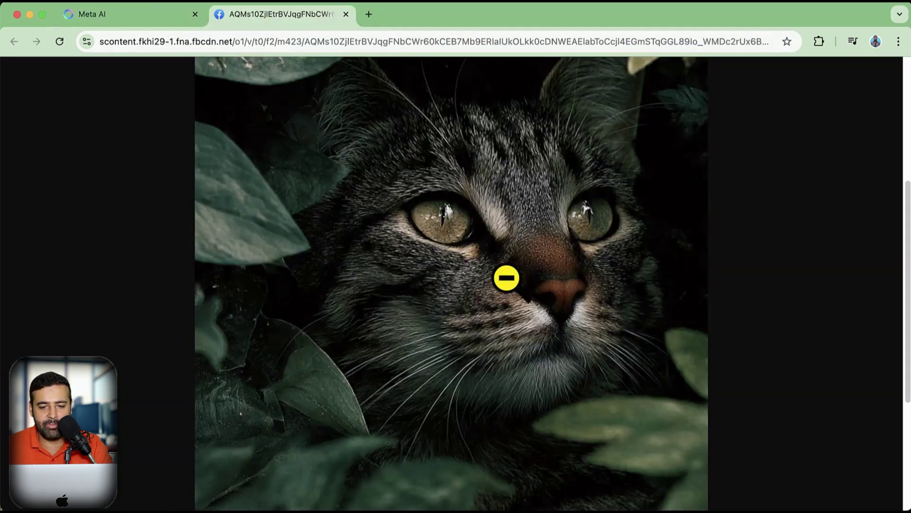
{"action": "left_click", "coordinate": [505, 277]}
{"action": "left_click", "coordinate": [345, 14]}
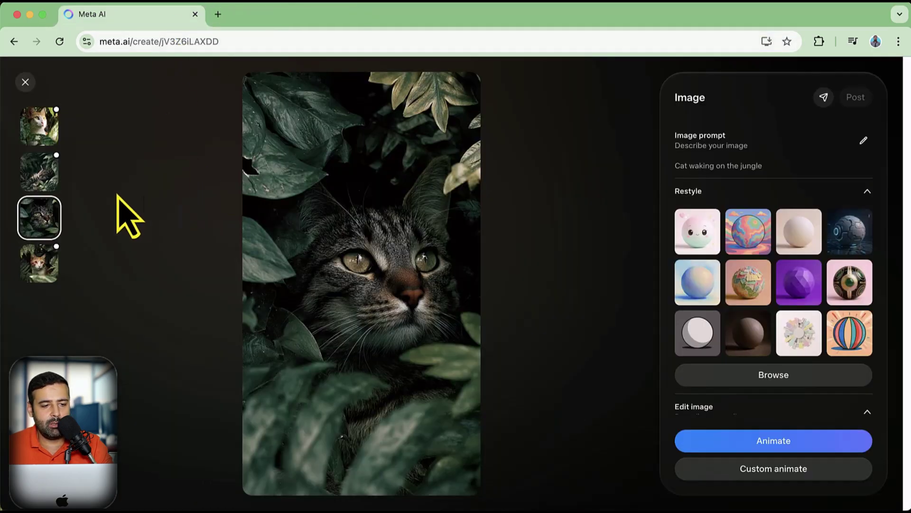
Return to the orange-and-white cat image, review its restyle and edit options, and animate it into a video.
{"action": "left_click", "coordinate": [47, 268]}
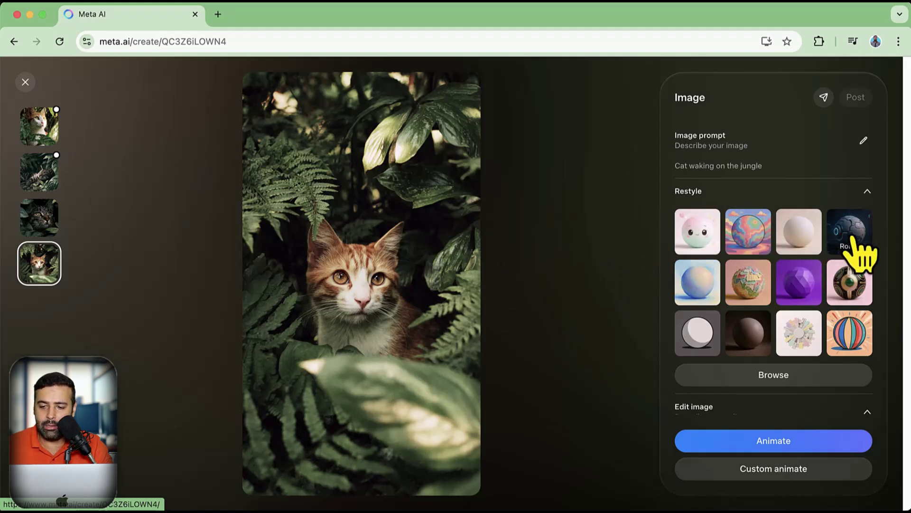
{"action": "scroll", "coordinate": [783, 294], "scroll_direction": "down", "scroll_amount": 3}
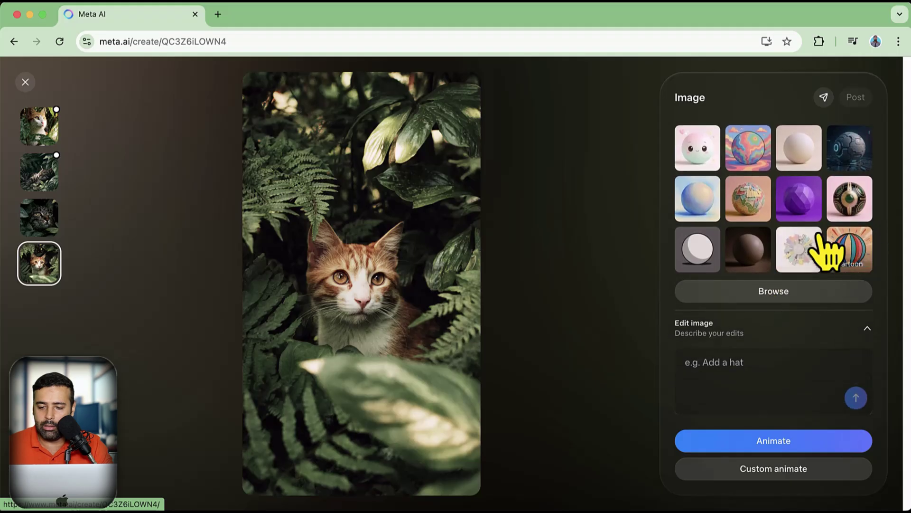
{"action": "scroll", "coordinate": [812, 231], "scroll_direction": "up", "scroll_amount": 3}
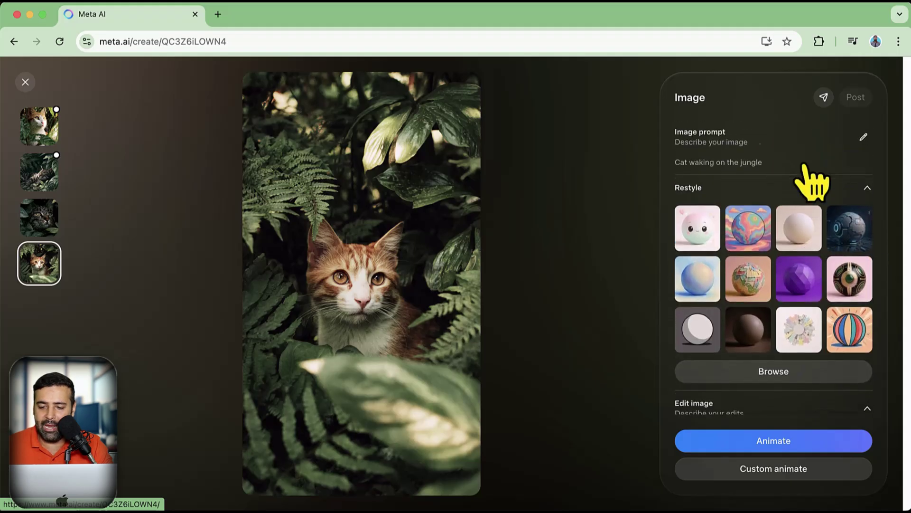
{"action": "scroll", "coordinate": [804, 165], "scroll_direction": "down", "scroll_amount": 3}
{"action": "left_click", "coordinate": [729, 362]}
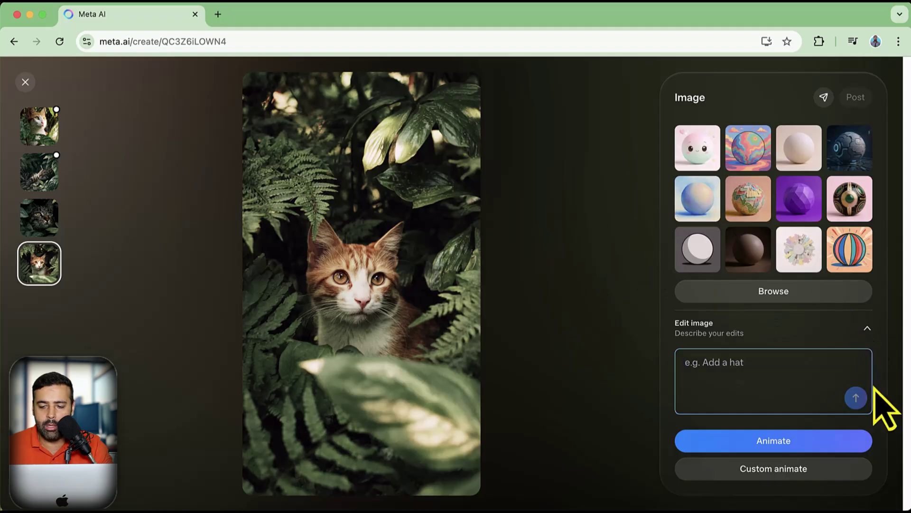
{"action": "left_click", "coordinate": [835, 443]}
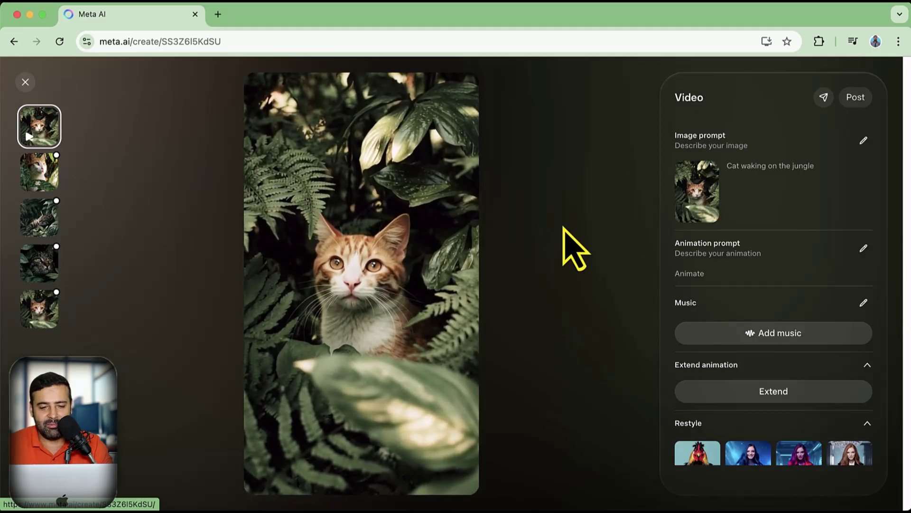
Examine the options offered for the generated cat video, including result feedback, music, extending and restyling.
{"action": "right_click", "coordinate": [413, 280]}
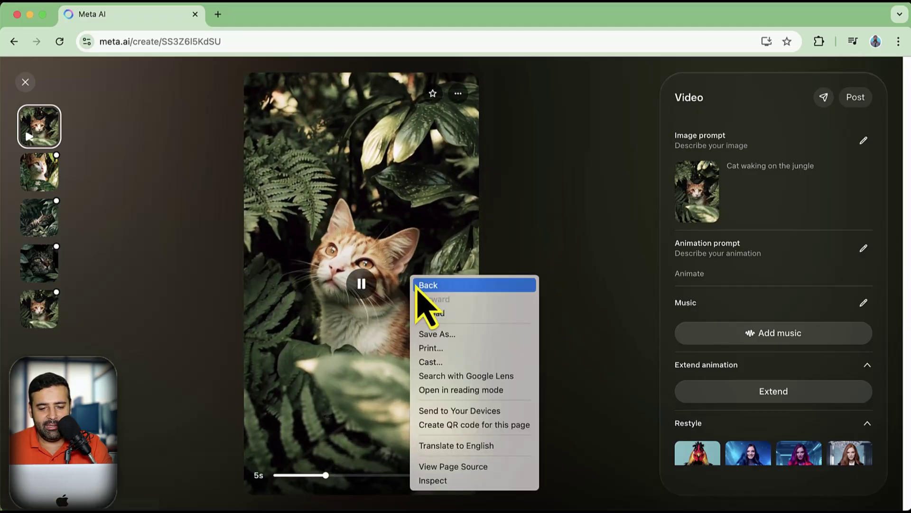
{"action": "left_click", "coordinate": [393, 332]}
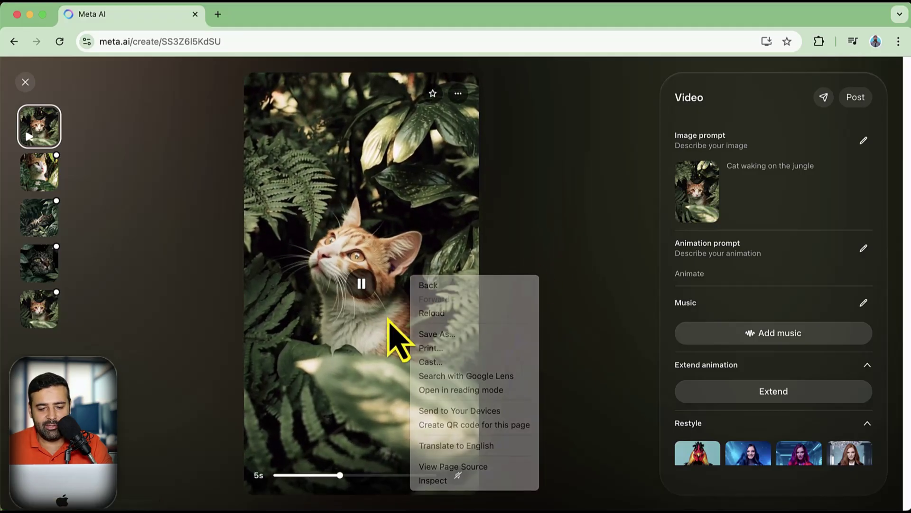
{"action": "left_click", "coordinate": [458, 93]}
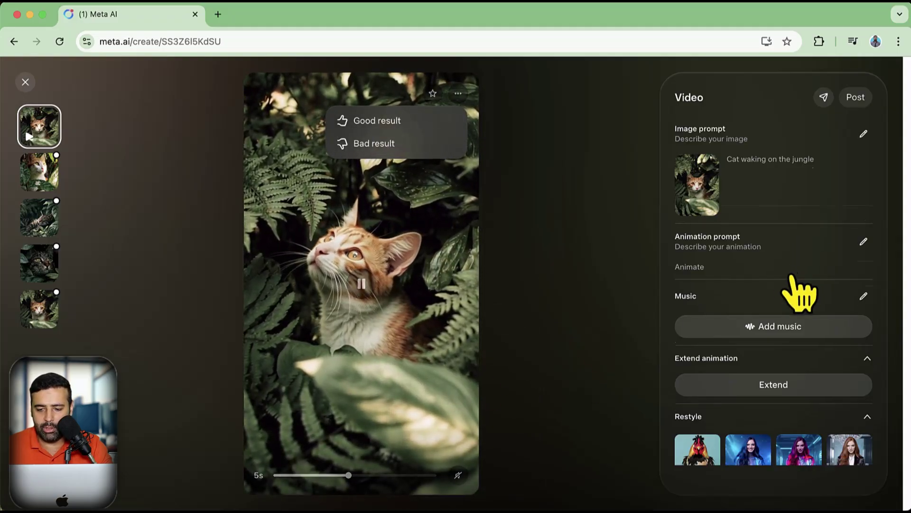
{"action": "scroll", "coordinate": [799, 294], "scroll_direction": "down", "scroll_amount": 3}
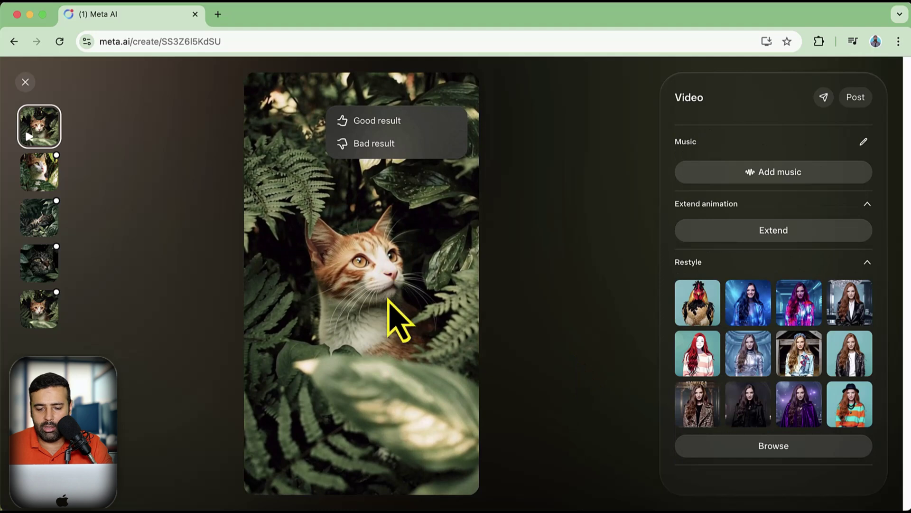
Play the generated cat video in the preview and pause it.
{"action": "left_click", "coordinate": [458, 475]}
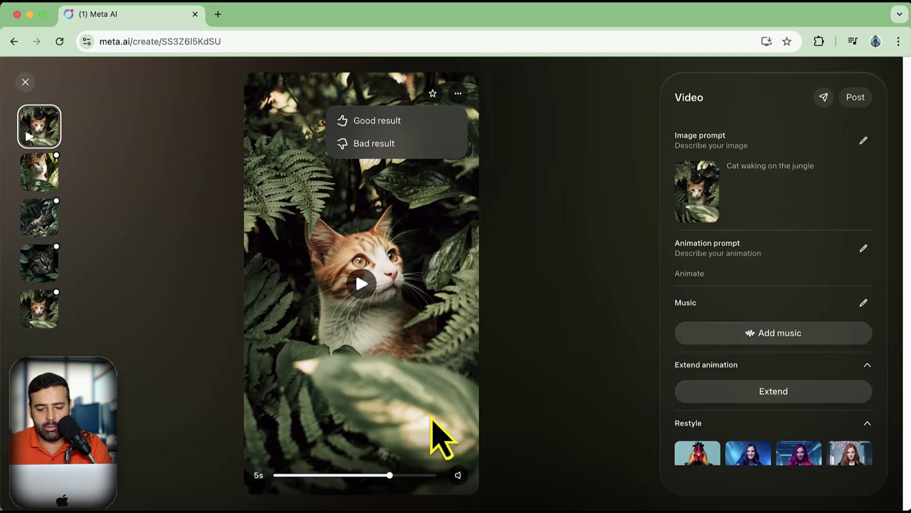
{"action": "left_click", "coordinate": [363, 285]}
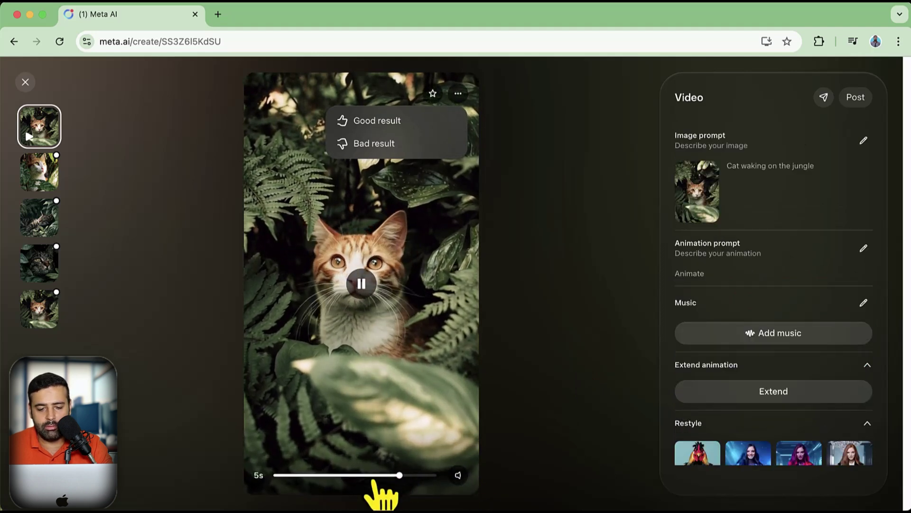
{"action": "left_click", "coordinate": [365, 287]}
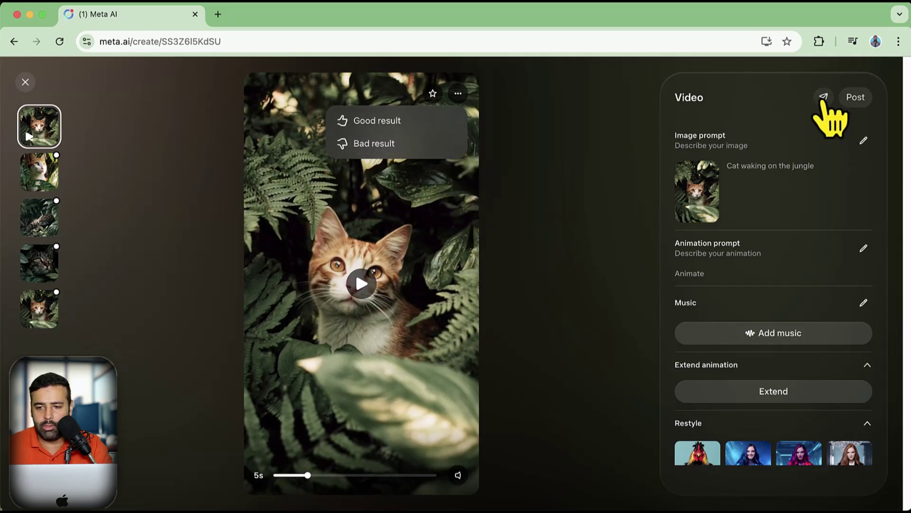
Download the generated cat video, play the saved file media (1).mp4 and close its player window.
{"action": "left_click", "coordinate": [824, 98]}
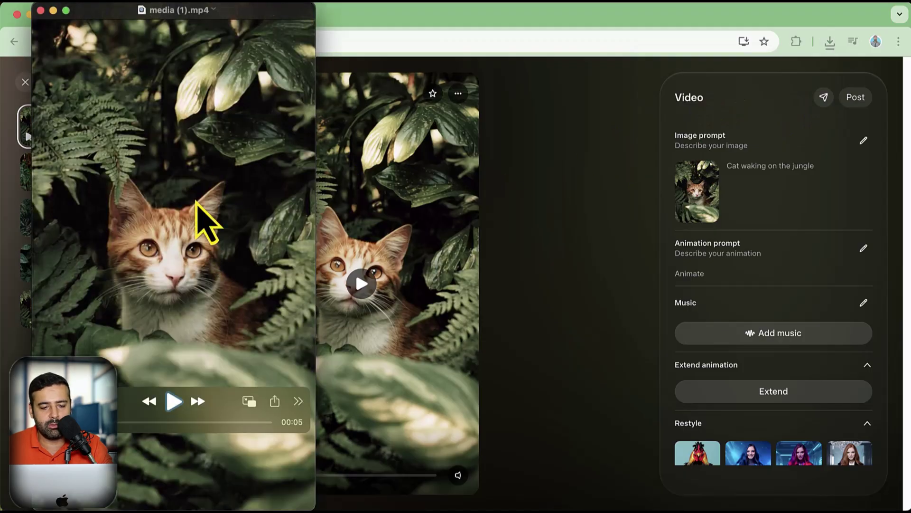
{"action": "left_click", "coordinate": [173, 402]}
{"action": "left_click_drag", "start_coordinate": [254, 16], "coordinate": [552, 20]}
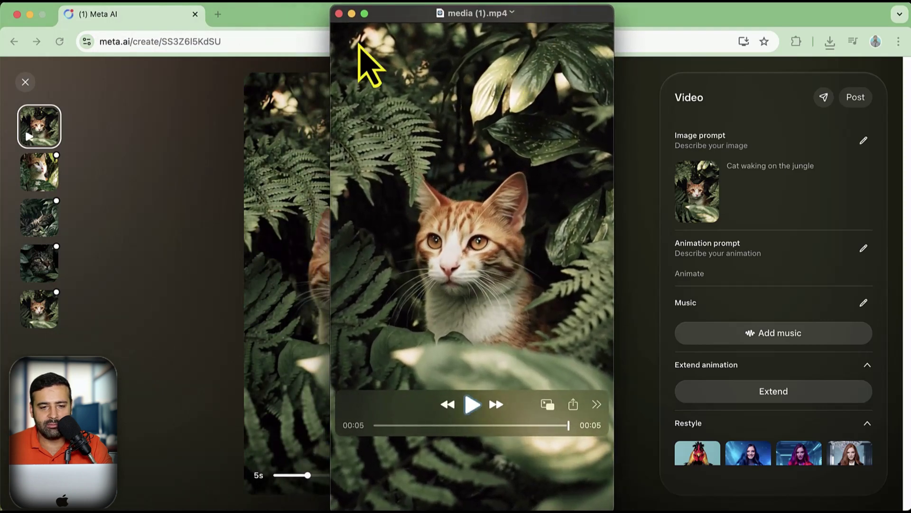
{"action": "left_click", "coordinate": [339, 15]}
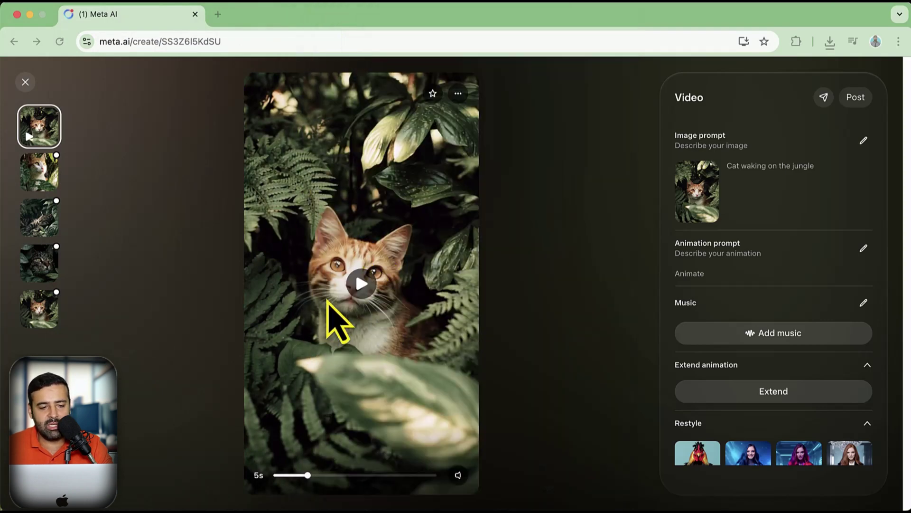
Return to the original orange-and-white cat image and apply the edit prompt "Add a hat".
{"action": "left_click", "coordinate": [42, 316]}
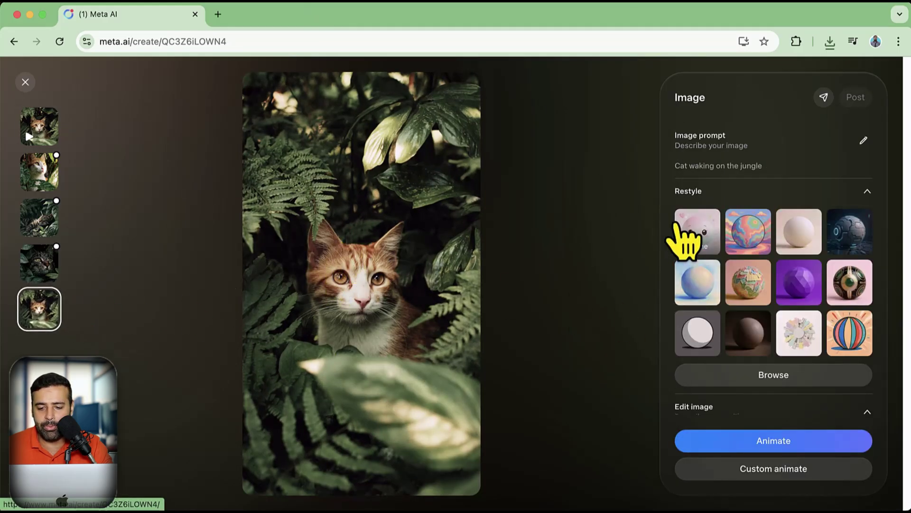
{"action": "scroll", "coordinate": [682, 238], "scroll_direction": "down", "scroll_amount": 3}
{"action": "left_click", "coordinate": [743, 389]}
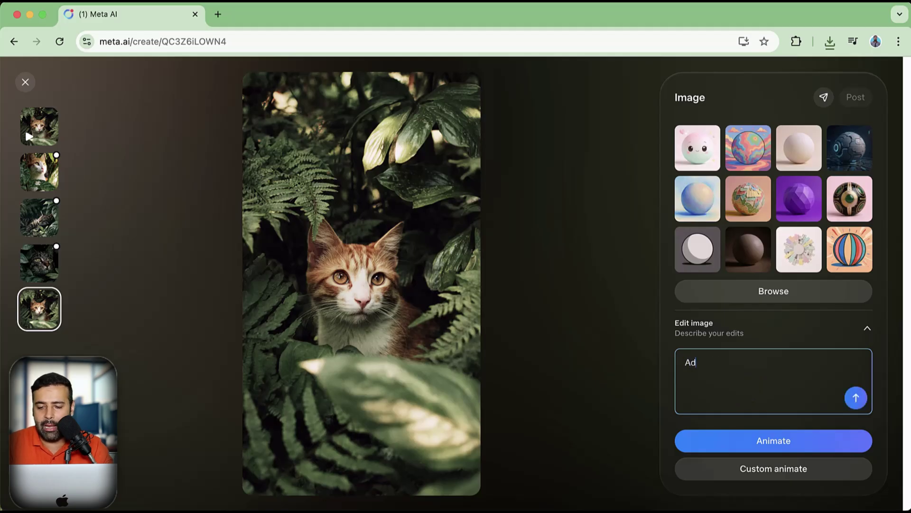
{"action": "type", "text": "Add a hat"}
{"action": "key", "text": "Return"}
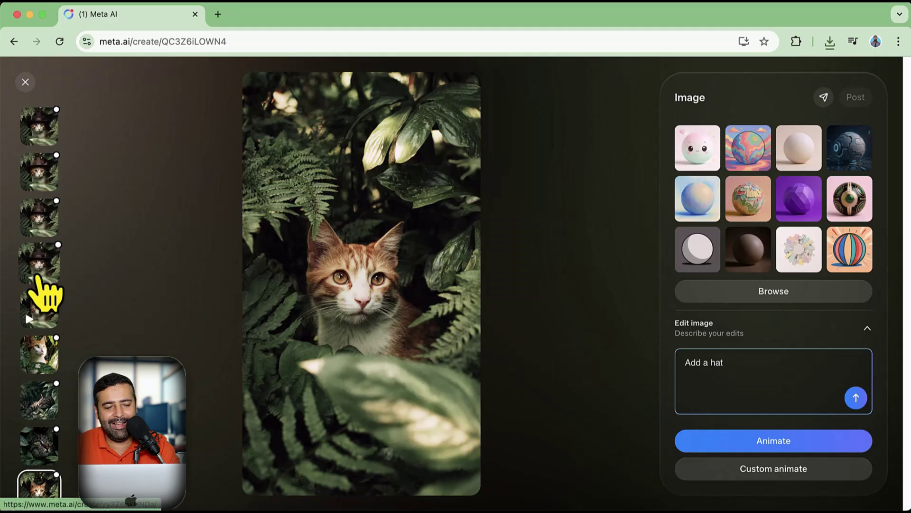
View the generated variants of the cat wearing a hat one by one and compare them.
{"action": "left_click", "coordinate": [38, 275]}
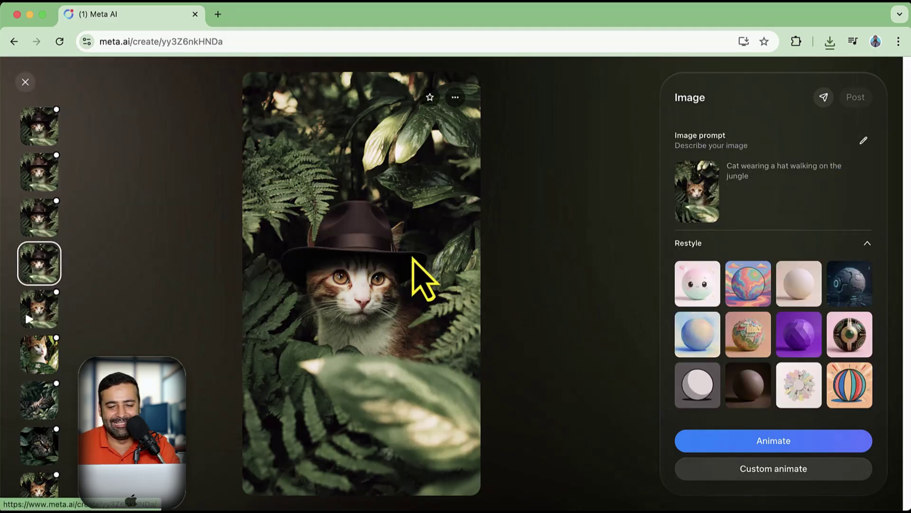
{"action": "left_click", "coordinate": [34, 228]}
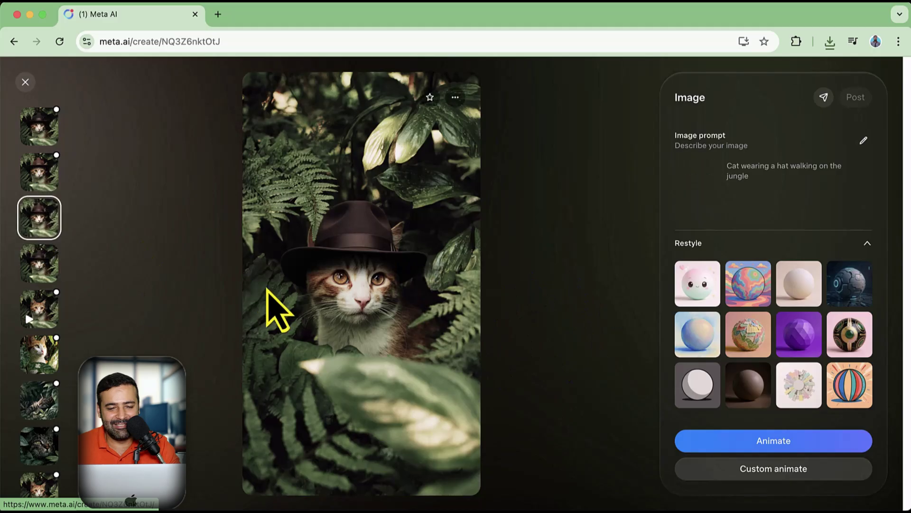
{"action": "left_click", "coordinate": [42, 176]}
{"action": "left_click", "coordinate": [39, 126]}
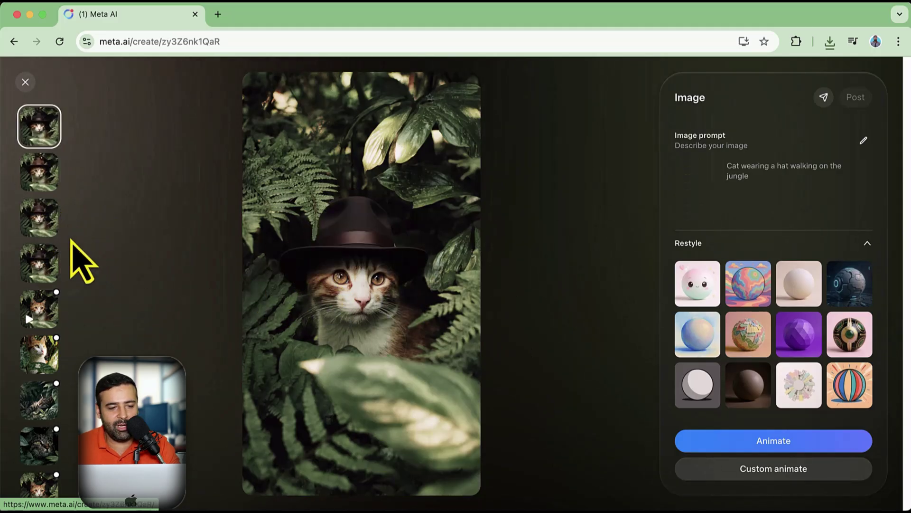
{"action": "left_click", "coordinate": [46, 184]}
{"action": "left_click", "coordinate": [48, 221]}
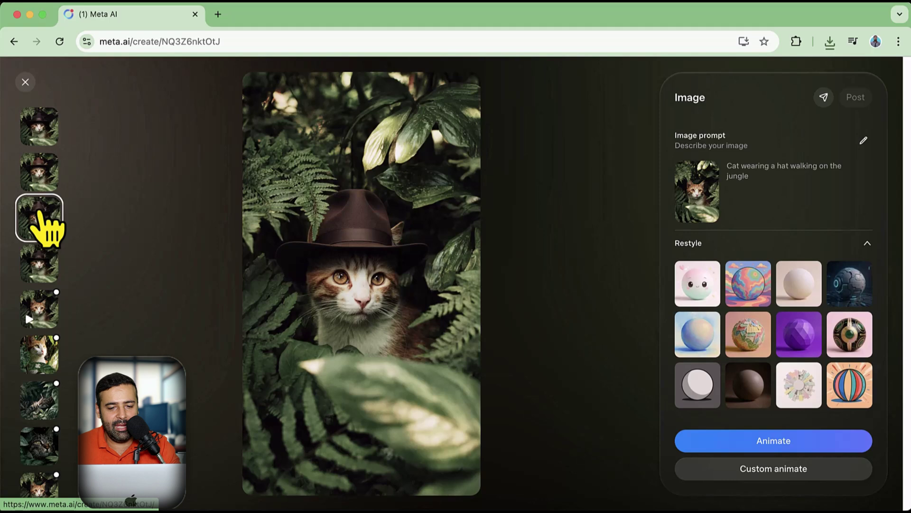
Select the fourth cat-with-hat image, browse the full restyle gallery and restyle the image as Anime.
{"action": "left_click", "coordinate": [41, 259]}
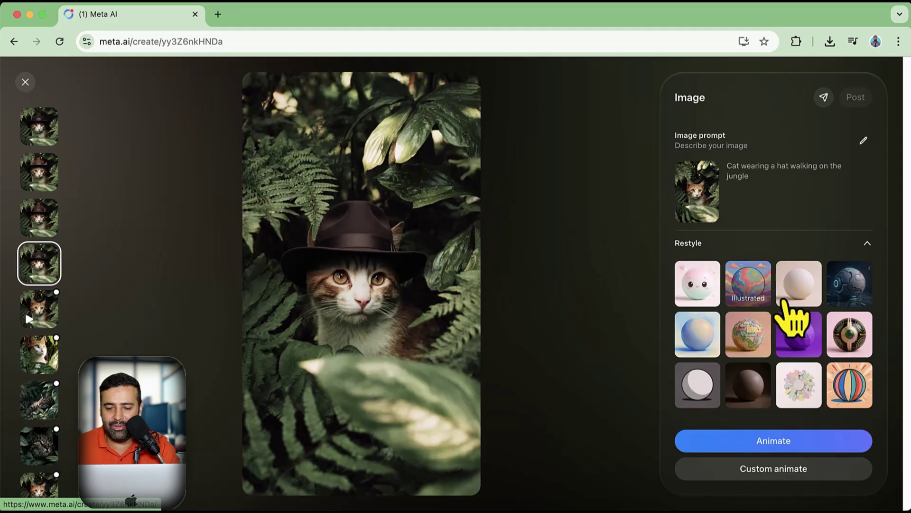
{"action": "scroll", "coordinate": [795, 313], "scroll_direction": "down", "scroll_amount": 3}
{"action": "scroll", "coordinate": [801, 332], "scroll_direction": "up", "scroll_amount": 1}
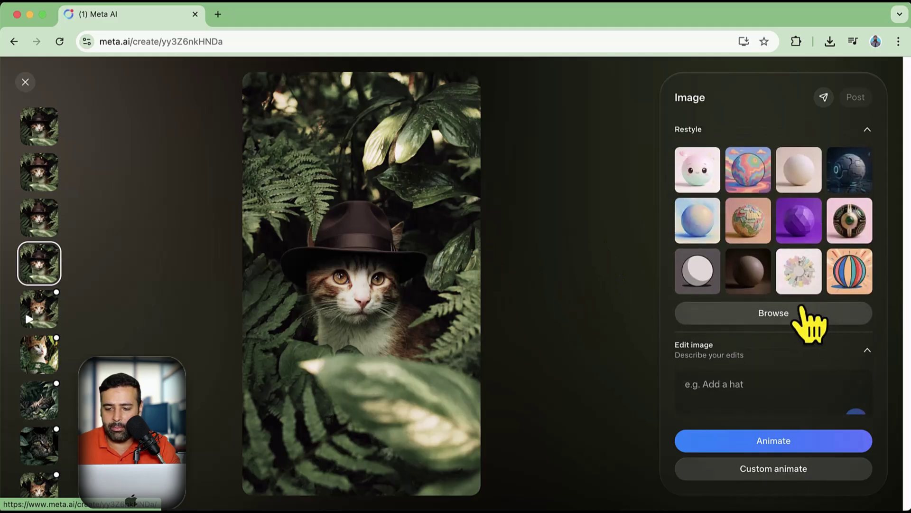
{"action": "left_click", "coordinate": [801, 315]}
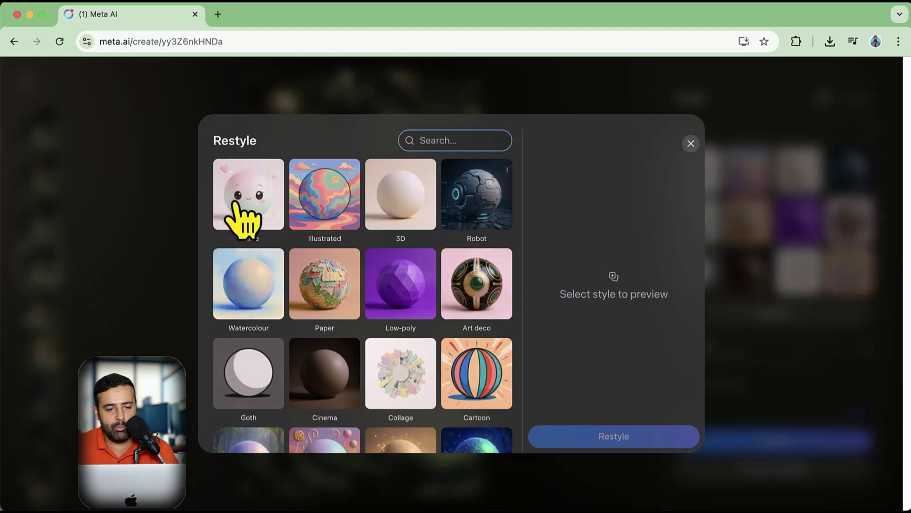
{"action": "scroll", "coordinate": [441, 247], "scroll_direction": "down", "scroll_amount": 3}
{"action": "scroll", "coordinate": [423, 237], "scroll_direction": "down", "scroll_amount": 2}
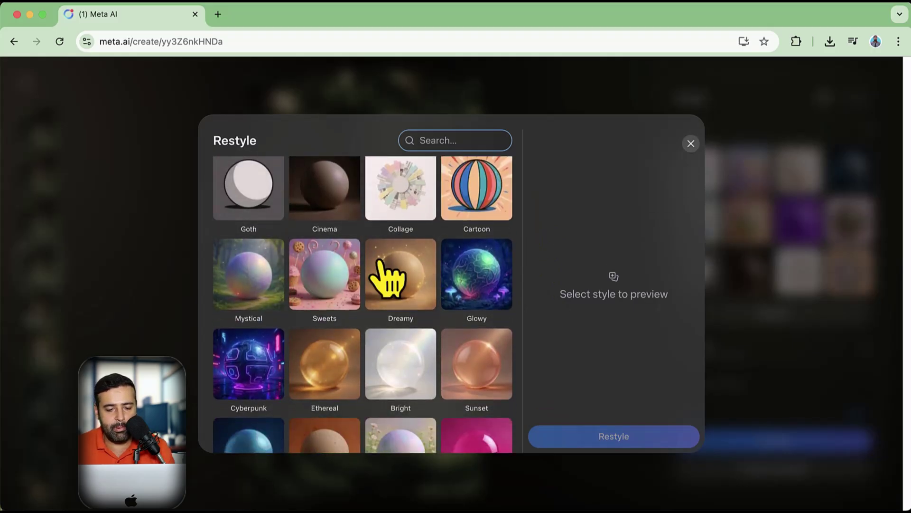
{"action": "scroll", "coordinate": [386, 274], "scroll_direction": "down", "scroll_amount": 4}
{"action": "scroll", "coordinate": [452, 387], "scroll_direction": "up", "scroll_amount": 10}
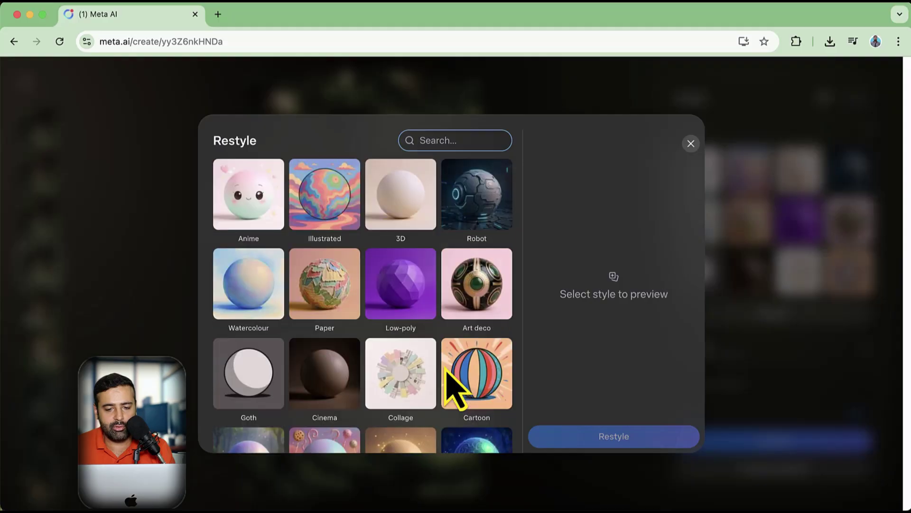
{"action": "left_click", "coordinate": [254, 210]}
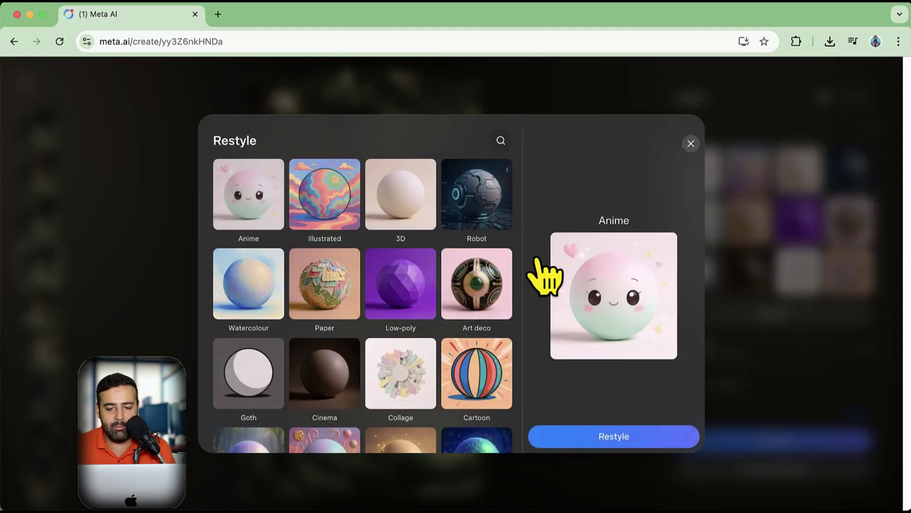
{"action": "left_click", "coordinate": [652, 446]}
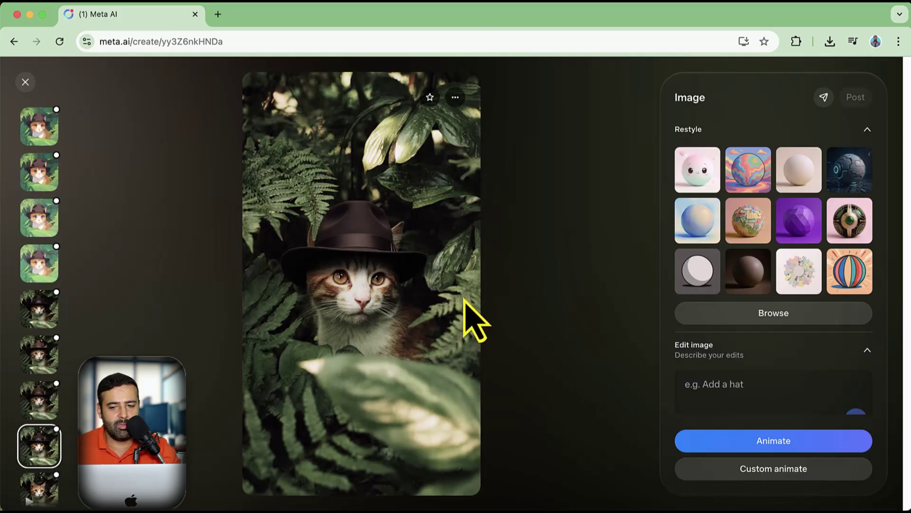
Compare the anime versions of the cat, ending on the first one, and review its image options.
{"action": "left_click", "coordinate": [42, 273]}
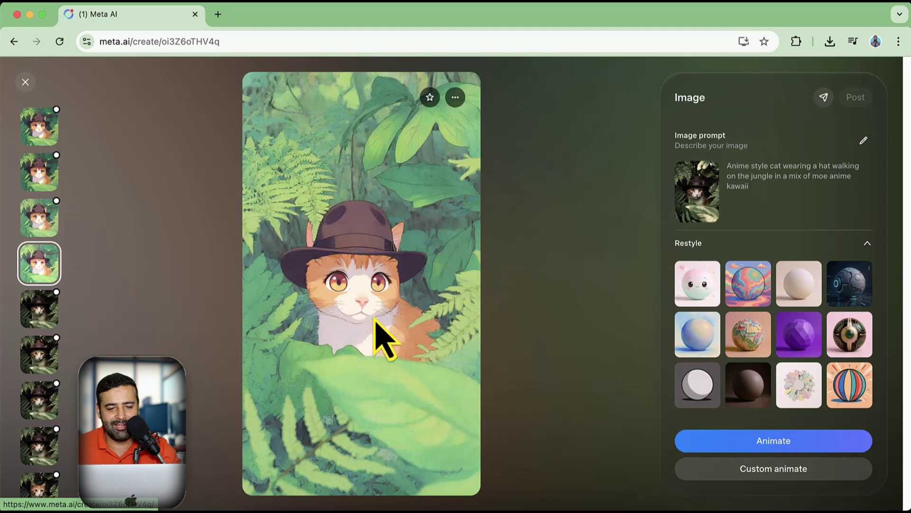
{"action": "left_click", "coordinate": [44, 213]}
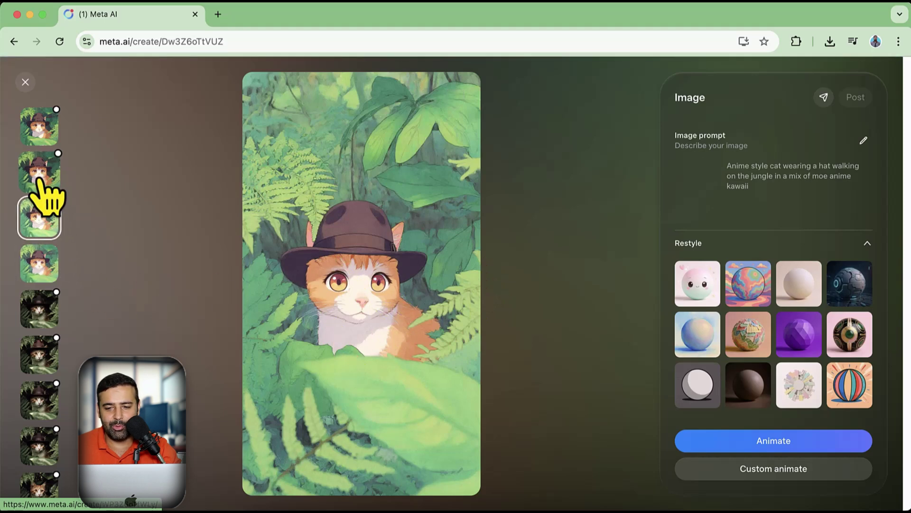
{"action": "left_click", "coordinate": [40, 126]}
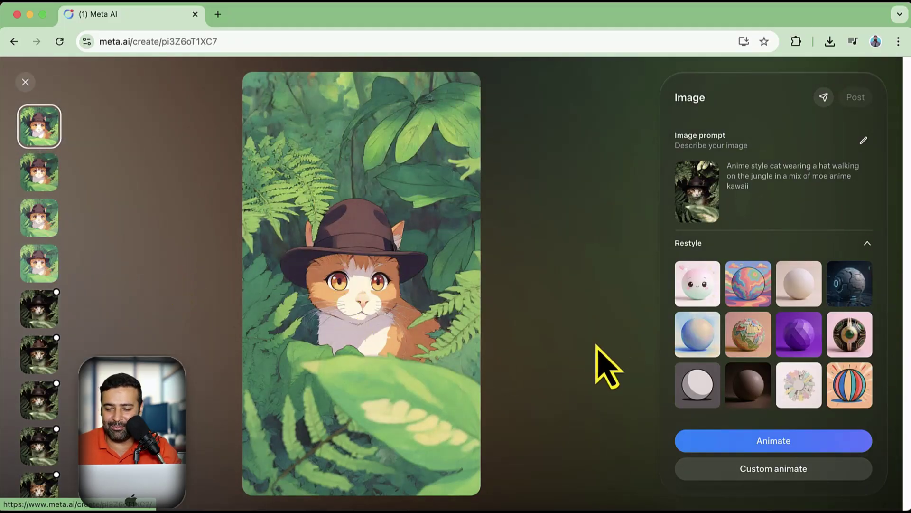
{"action": "scroll", "coordinate": [816, 341], "scroll_direction": "down", "scroll_amount": 5}
{"action": "scroll", "coordinate": [736, 380], "scroll_direction": "up", "scroll_amount": 5}
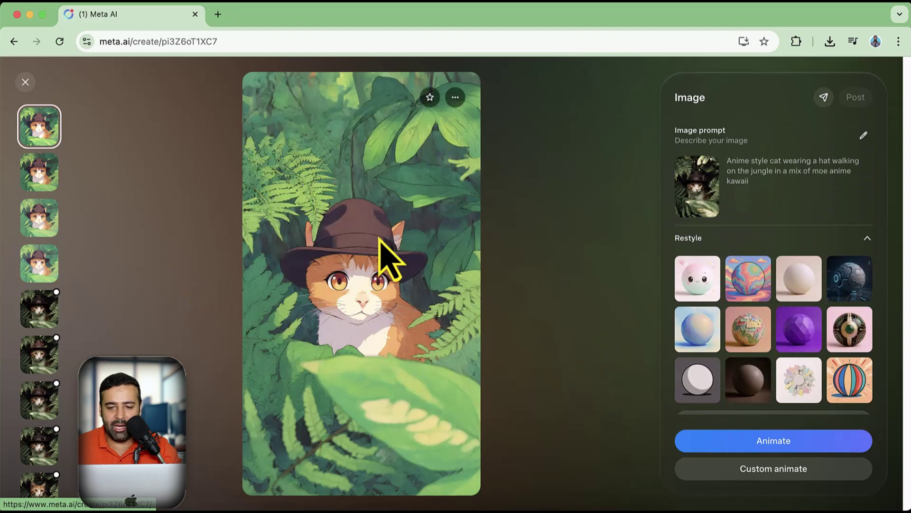
Custom-animate the first anime cat image with the prompt "Blinking eyes", then open and watch the resulting video.
{"action": "left_click", "coordinate": [812, 475]}
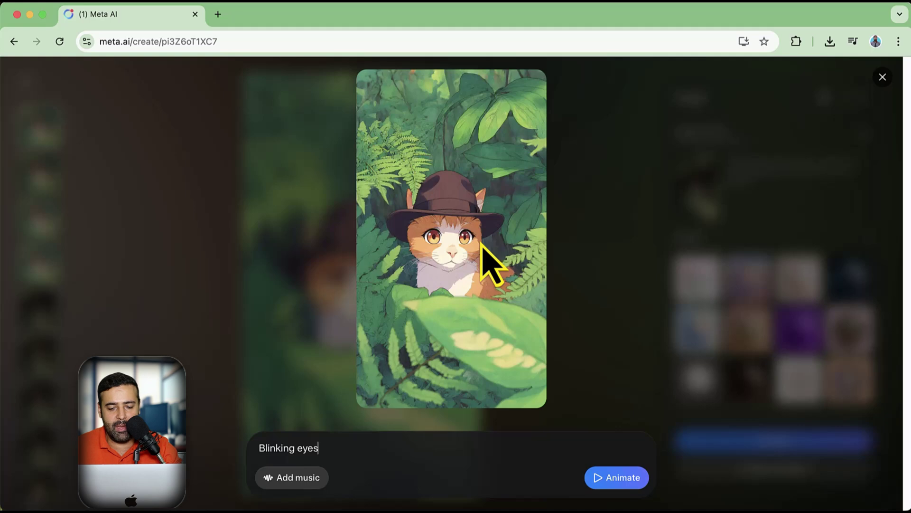
{"action": "left_click", "coordinate": [620, 479]}
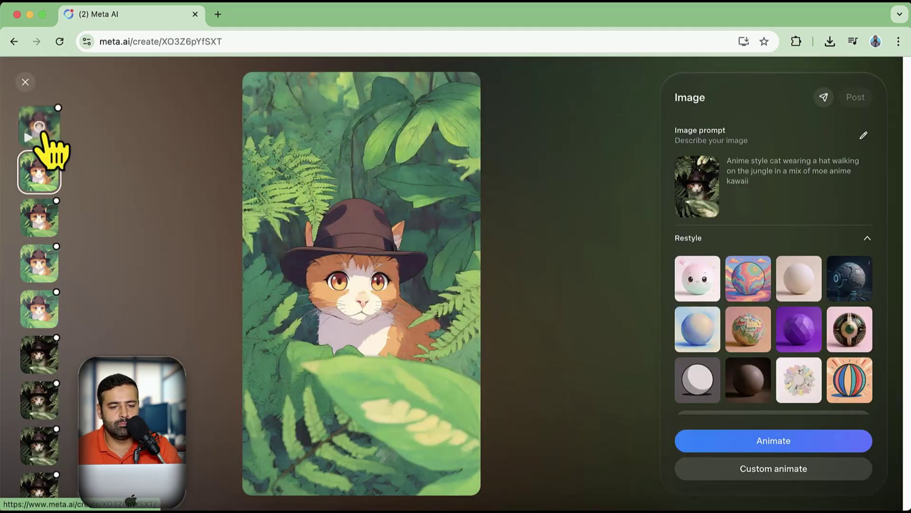
{"action": "left_click", "coordinate": [45, 134]}
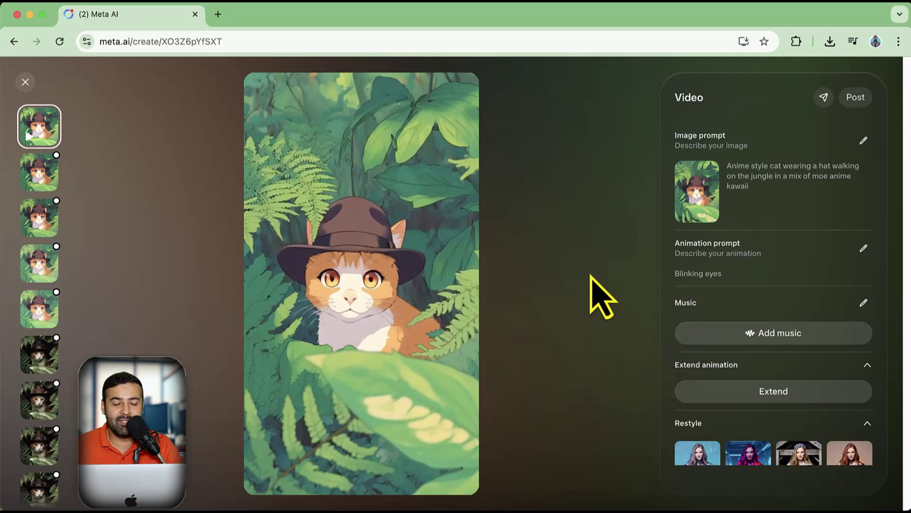
{"action": "mouse_move", "coordinate": [363, 305]}
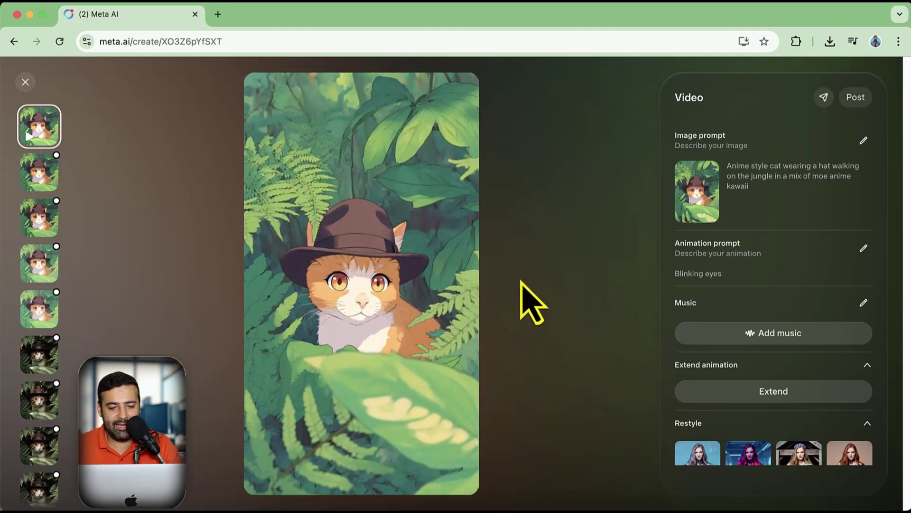
{"action": "mouse_move", "coordinate": [403, 284]}
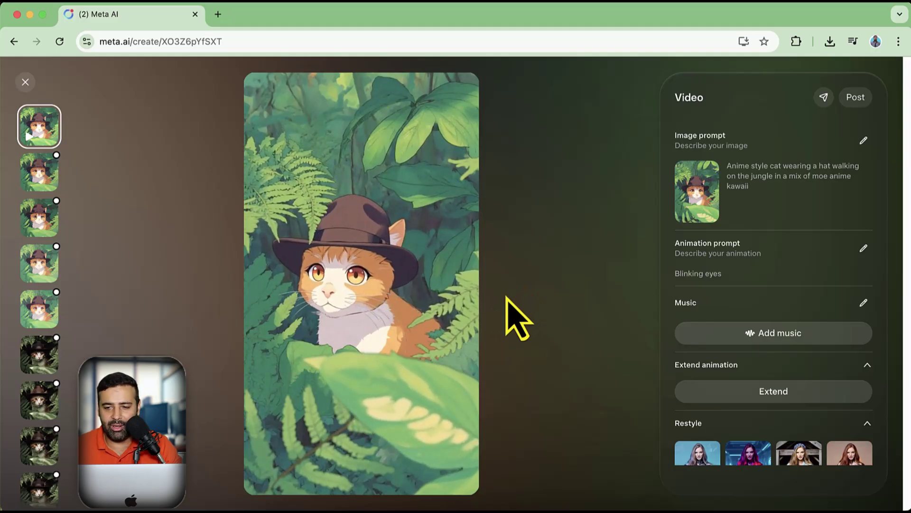
Examine the restyle options for the blinking cat video, browse the full style gallery and close it without choosing a style.
{"action": "scroll", "coordinate": [788, 280], "scroll_direction": "down", "scroll_amount": 3}
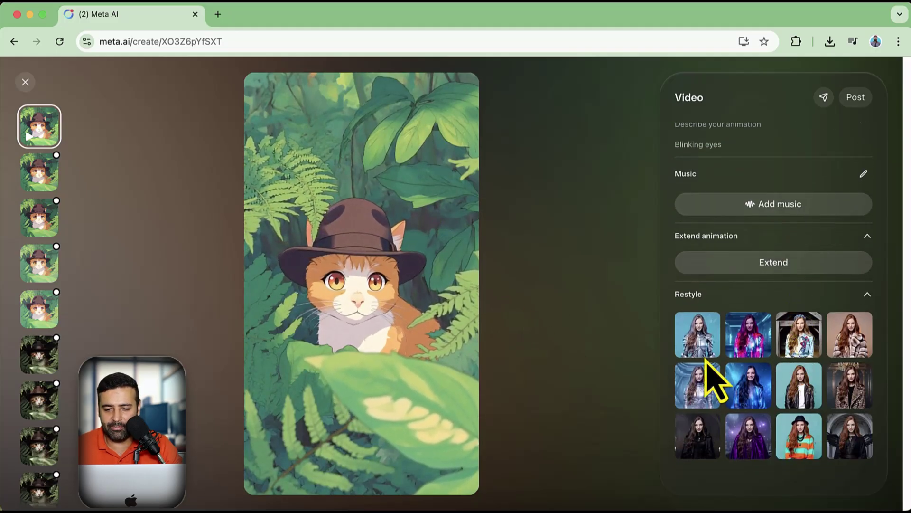
{"action": "scroll", "coordinate": [701, 366], "scroll_direction": "down", "scroll_amount": 1}
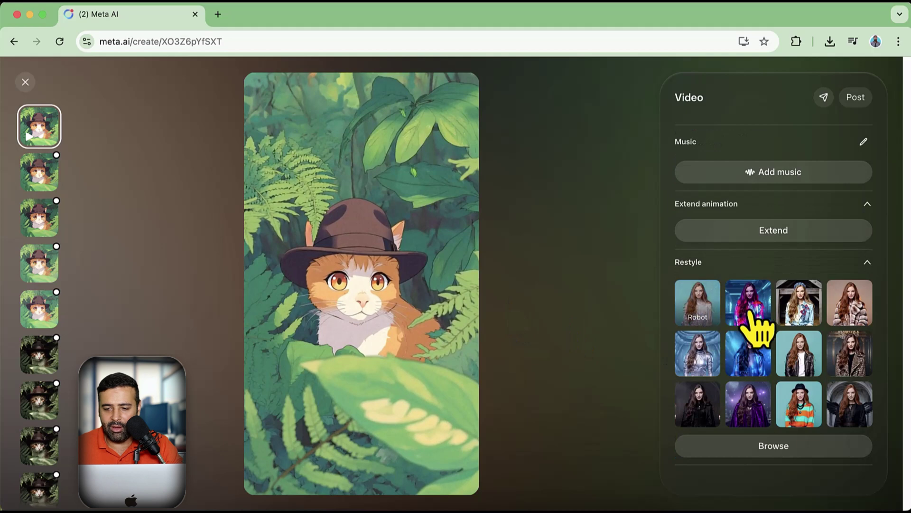
{"action": "left_click", "coordinate": [765, 449]}
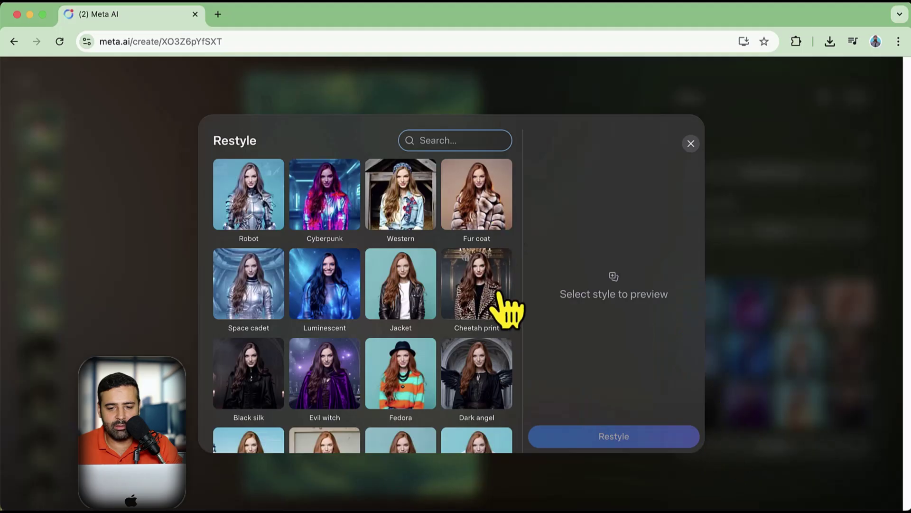
{"action": "scroll", "coordinate": [510, 356], "scroll_direction": "down", "scroll_amount": 5}
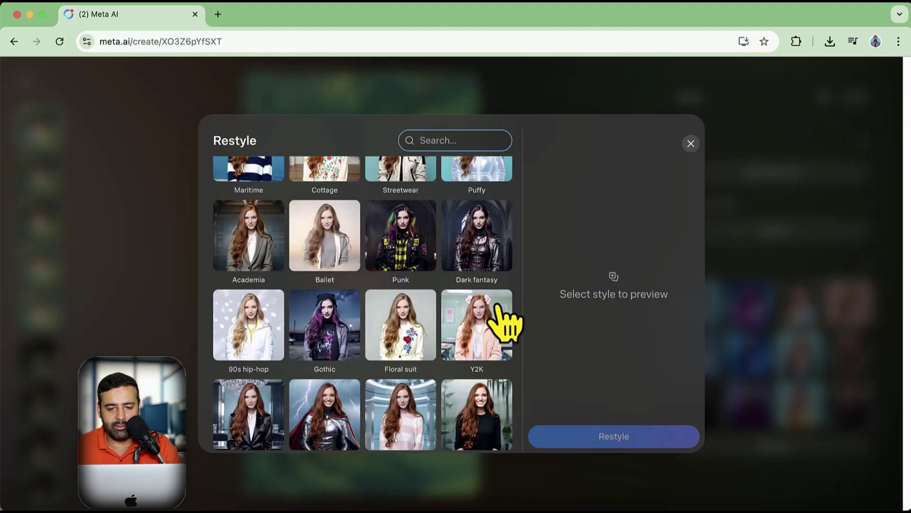
{"action": "scroll", "coordinate": [504, 326], "scroll_direction": "down", "scroll_amount": 3}
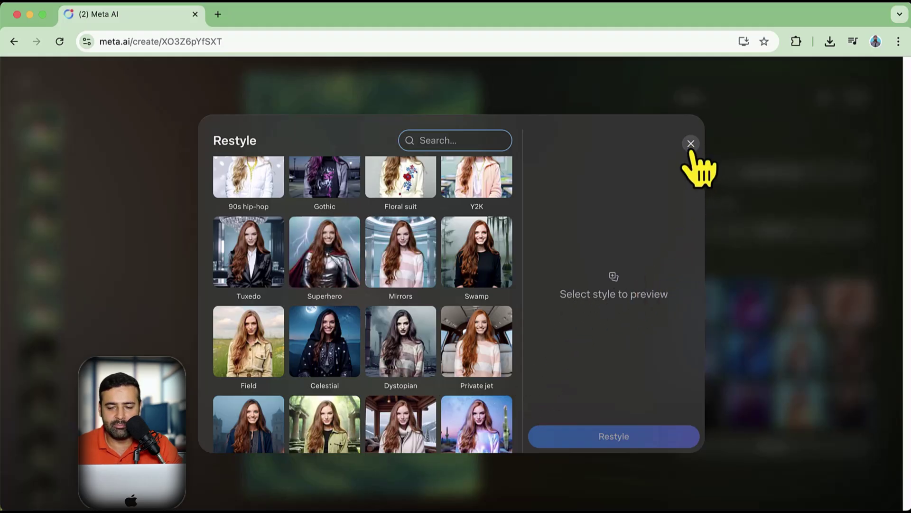
{"action": "left_click", "coordinate": [691, 144]}
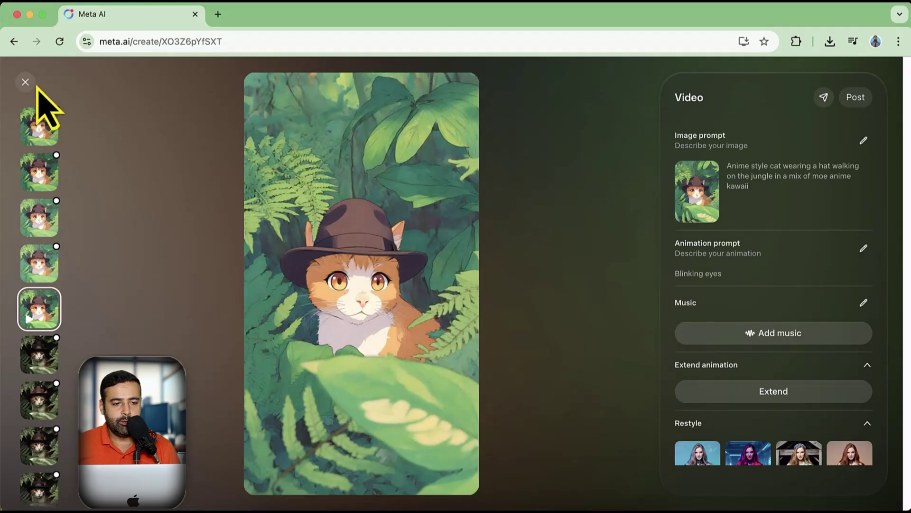
Close the blinking cat video and look through the generated images and their prompts in the media gallery.
{"action": "left_click", "coordinate": [27, 83]}
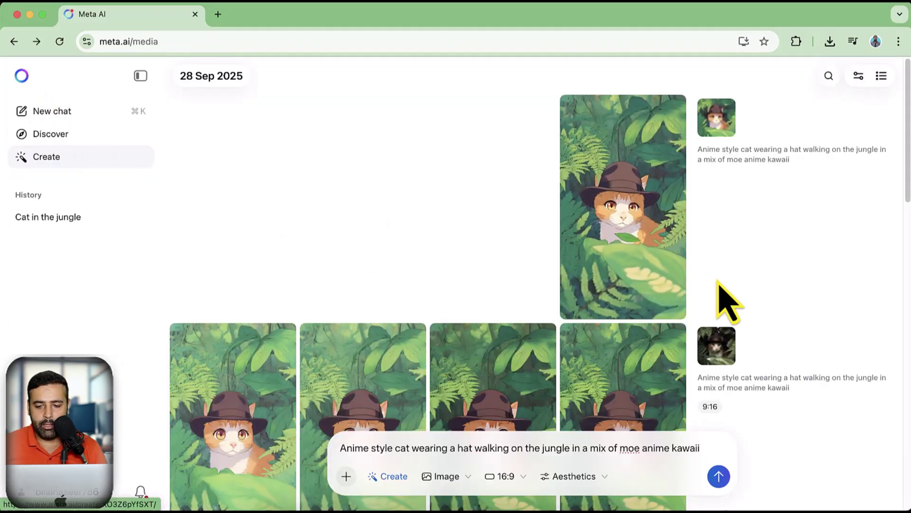
{"action": "scroll", "coordinate": [785, 244], "scroll_direction": "down", "scroll_amount": 8}
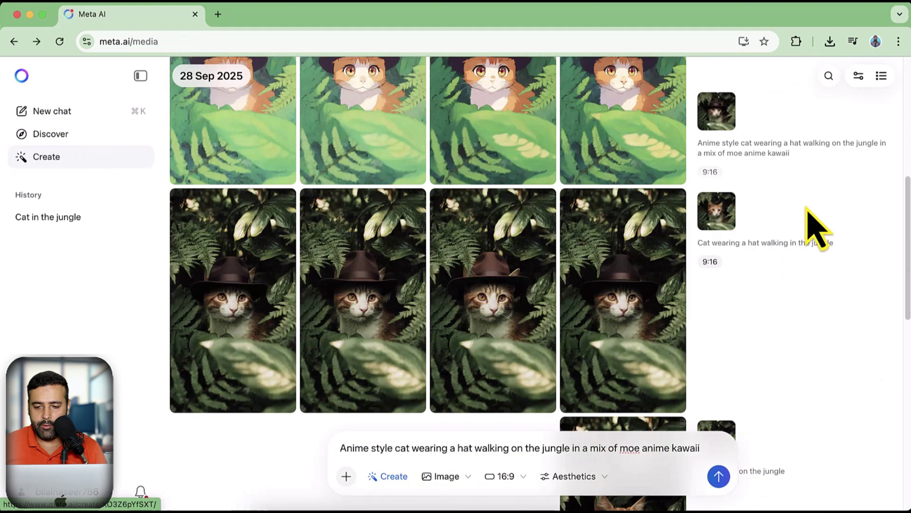
{"action": "scroll", "coordinate": [788, 238], "scroll_direction": "down", "scroll_amount": 3}
{"action": "scroll", "coordinate": [757, 248], "scroll_direction": "up", "scroll_amount": 3}
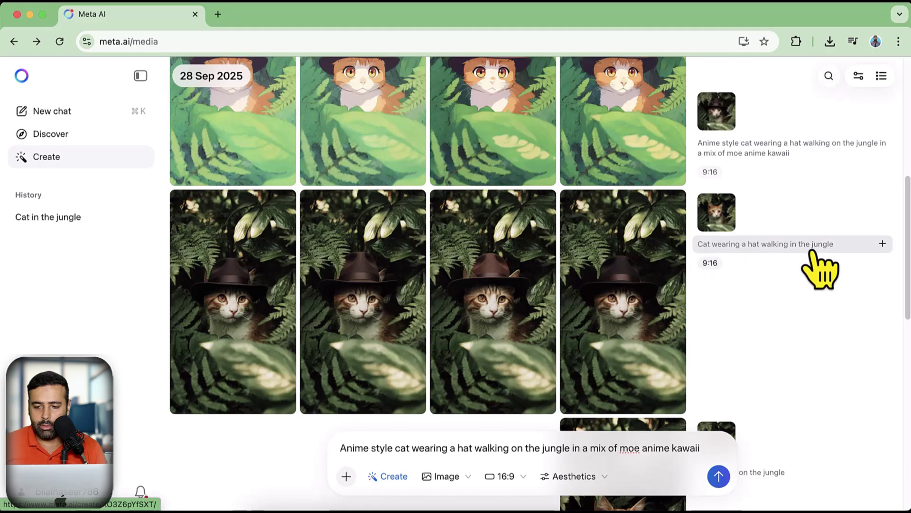
{"action": "scroll", "coordinate": [773, 295], "scroll_direction": "up", "scroll_amount": 5}
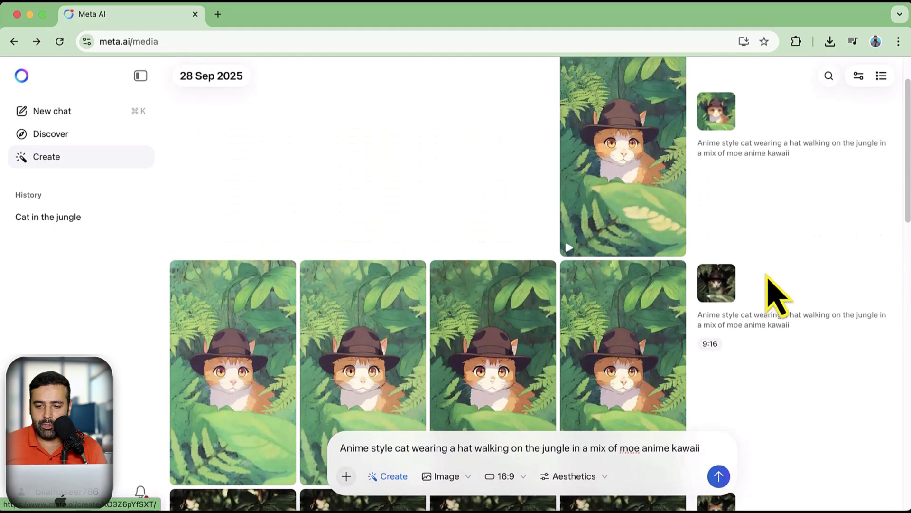
{"action": "scroll", "coordinate": [769, 288], "scroll_direction": "up", "scroll_amount": 2}
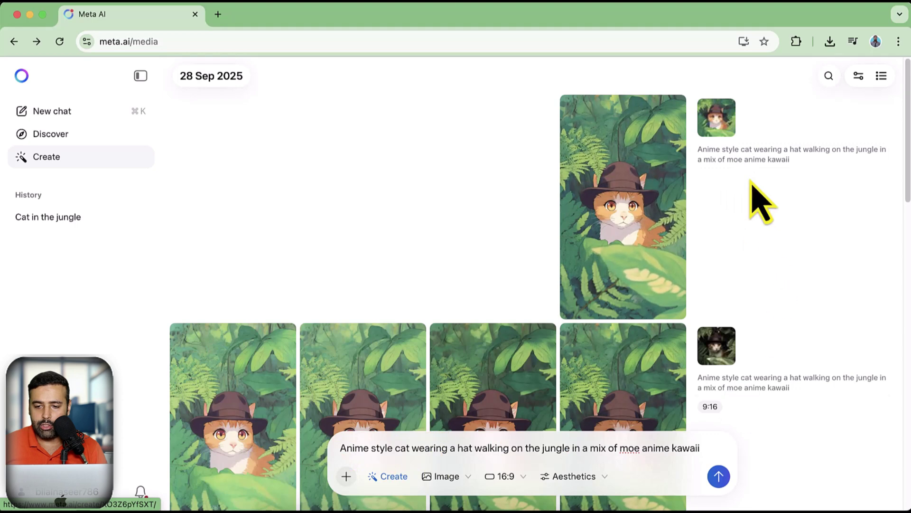
Generate images in 16:9 from the prompt "Anime style cat wearing a hat walking on the jungle in a mix of moe anime kawaii".
{"action": "left_click", "coordinate": [522, 477]}
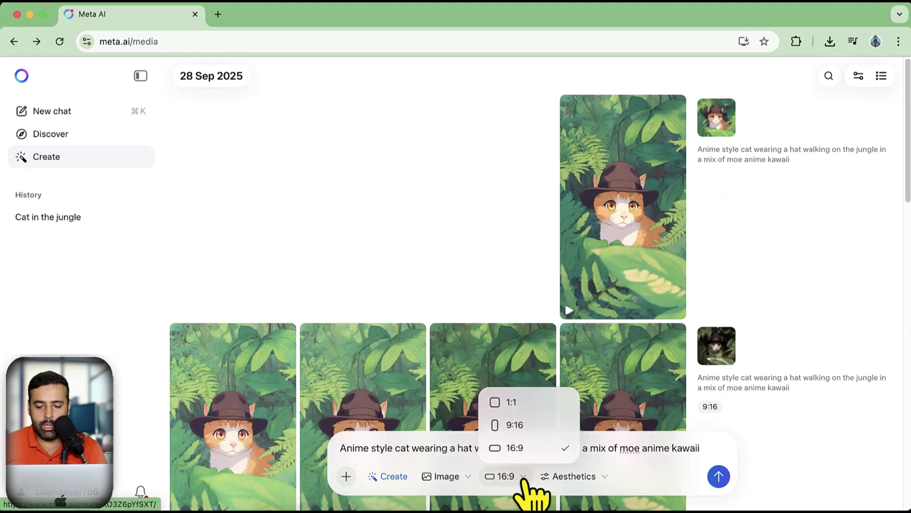
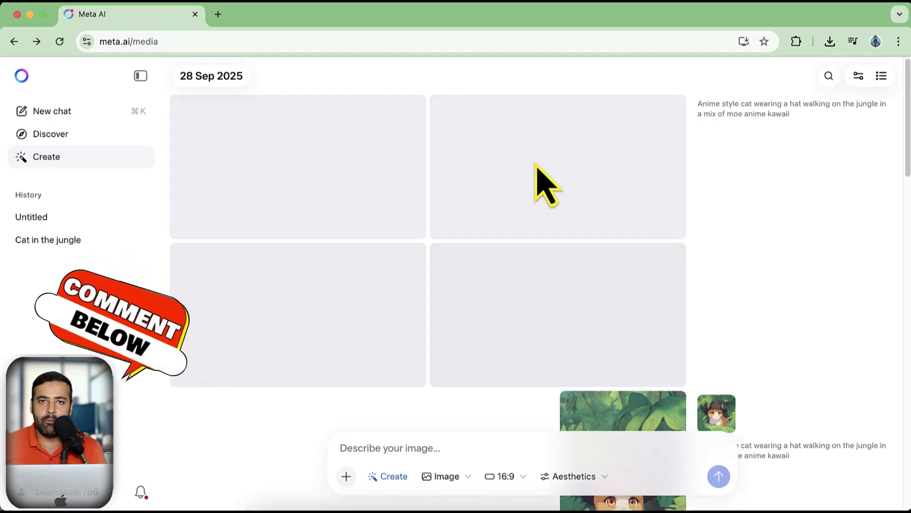
{"action": "mouse_move", "coordinate": [537, 167]}
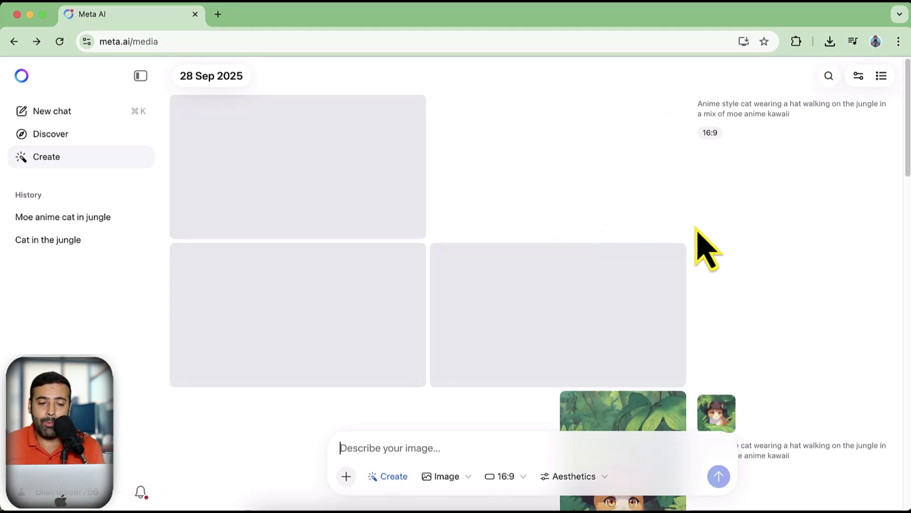
{"action": "mouse_move", "coordinate": [636, 209]}
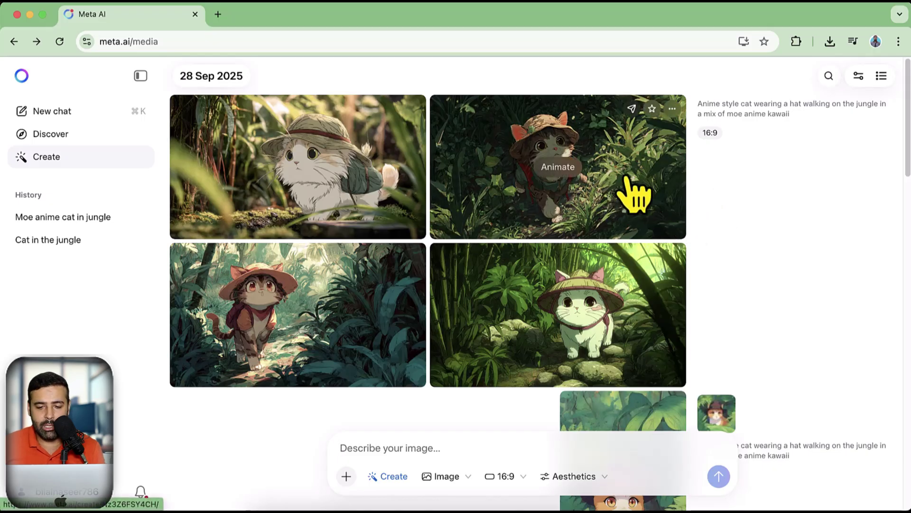
{"action": "scroll", "coordinate": [621, 200], "scroll_direction": "down", "scroll_amount": 10}
{"action": "scroll", "coordinate": [648, 239], "scroll_direction": "down", "scroll_amount": 15}
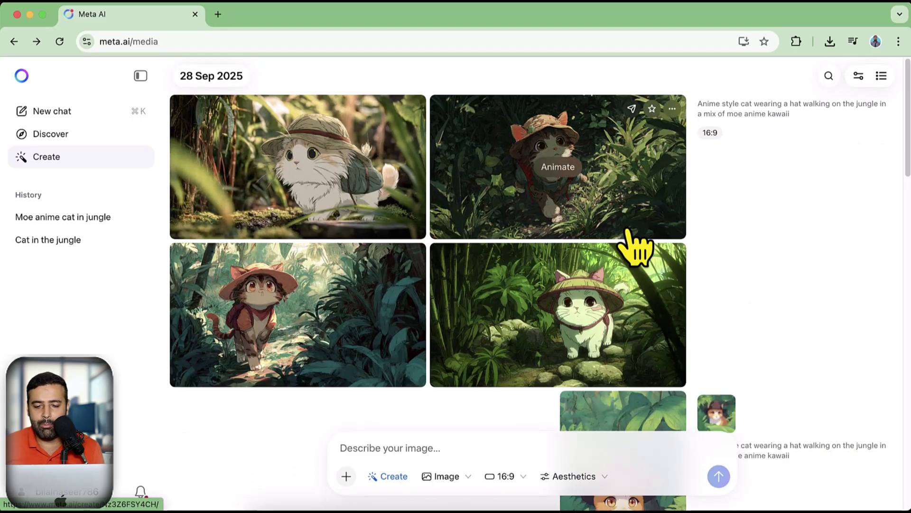
Animate the 16:9 image of the white cat among bamboo and rocks, then open and watch the resulting video.
{"action": "left_click", "coordinate": [614, 319]}
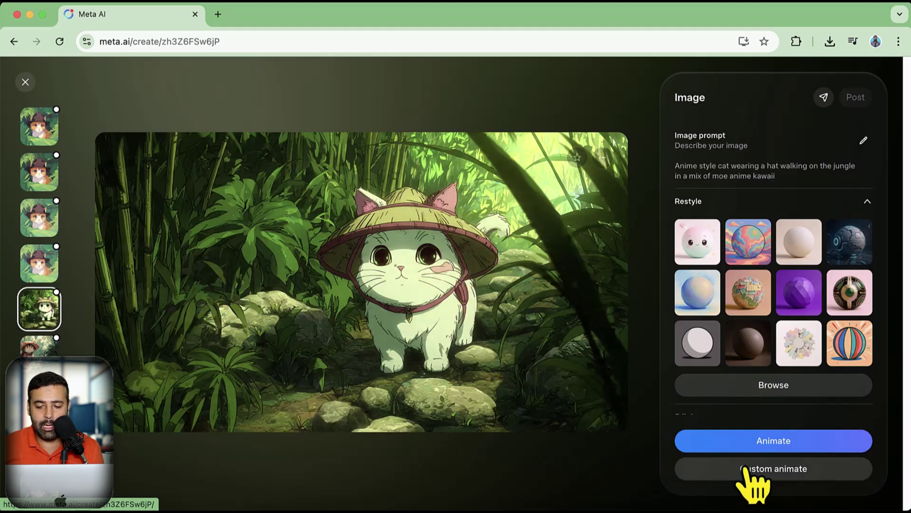
{"action": "left_click", "coordinate": [794, 440]}
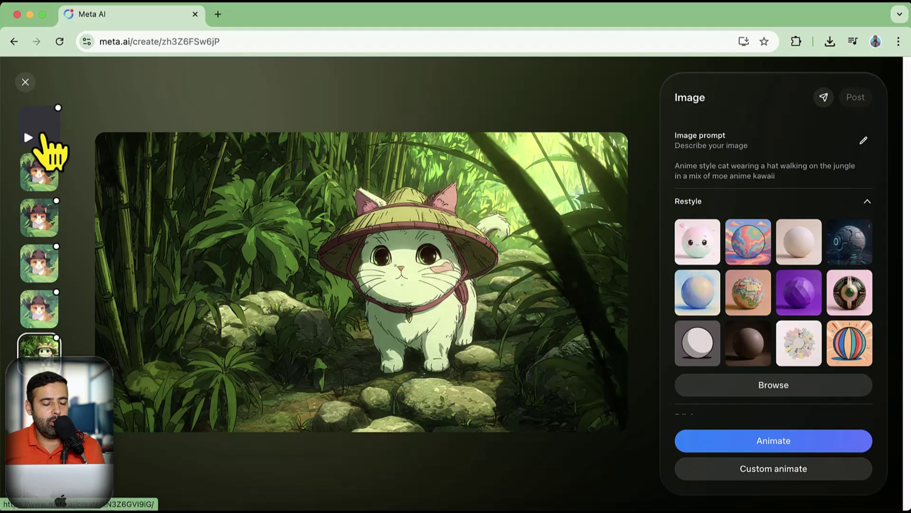
{"action": "left_click", "coordinate": [42, 135]}
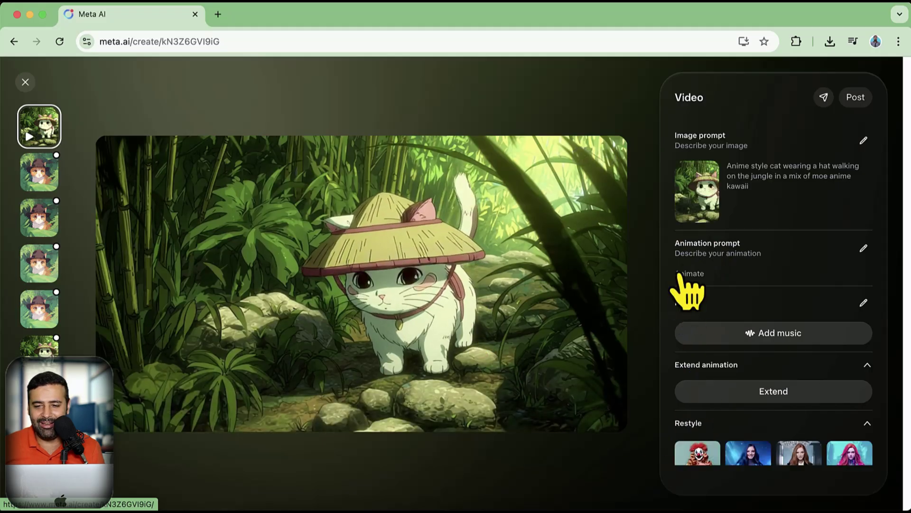
{"action": "mouse_move", "coordinate": [482, 316]}
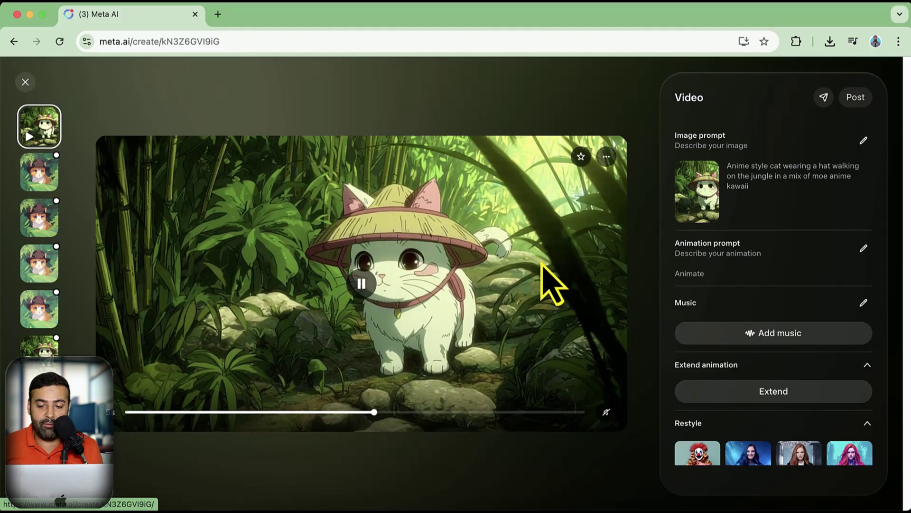
Extend the white cat video, replay the extended version from the start and compare it with the original clip.
{"action": "left_click", "coordinate": [742, 396]}
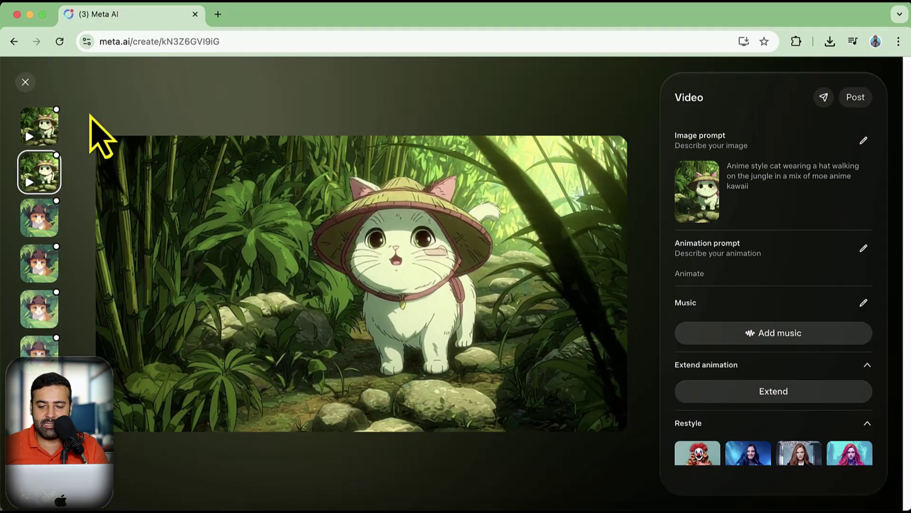
{"action": "scroll", "coordinate": [783, 408], "scroll_direction": "down", "scroll_amount": 4}
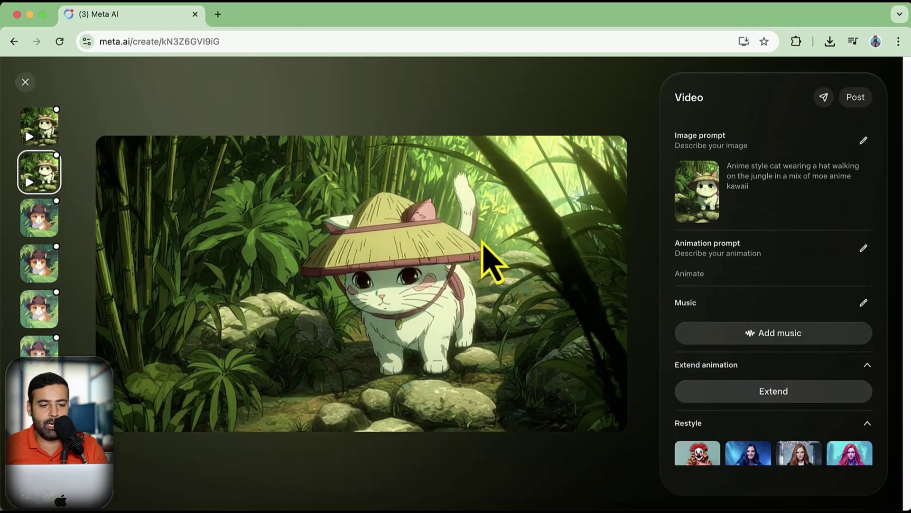
{"action": "left_click", "coordinate": [38, 164]}
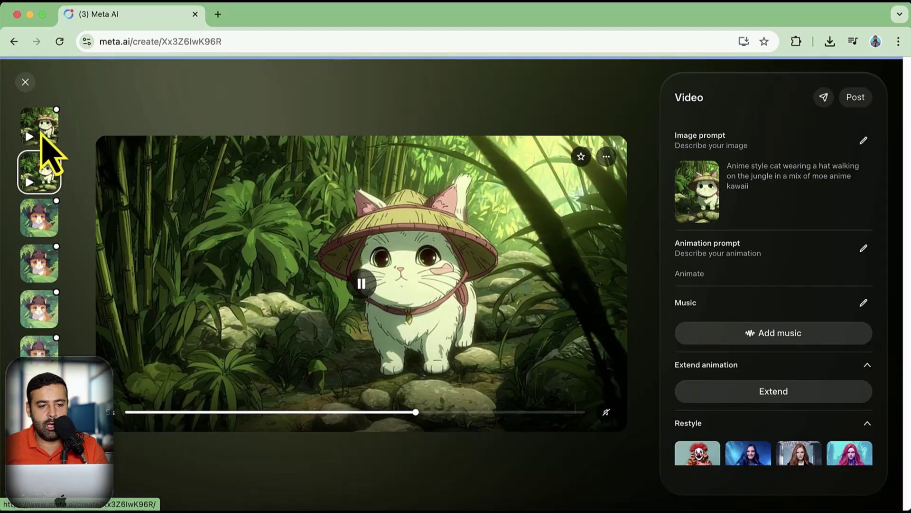
{"action": "left_click", "coordinate": [43, 135]}
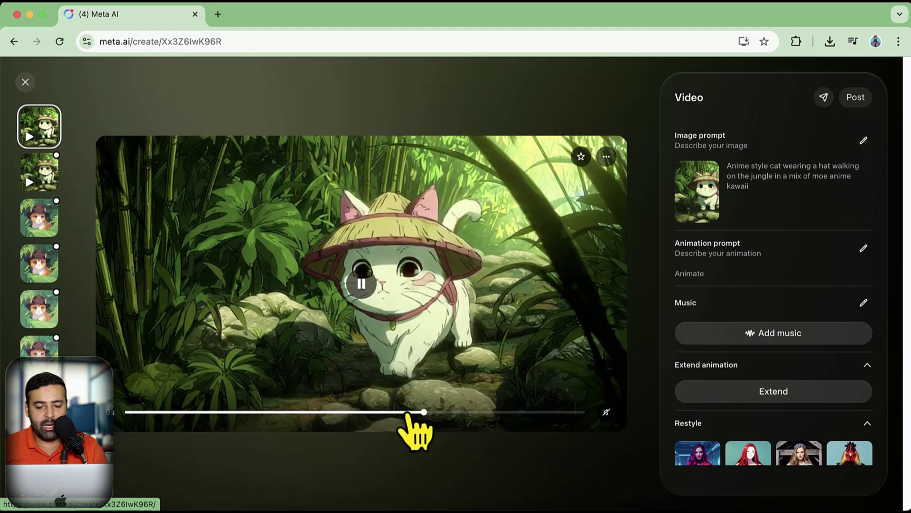
{"action": "left_click_drag", "start_coordinate": [448, 412], "coordinate": [121, 412]}
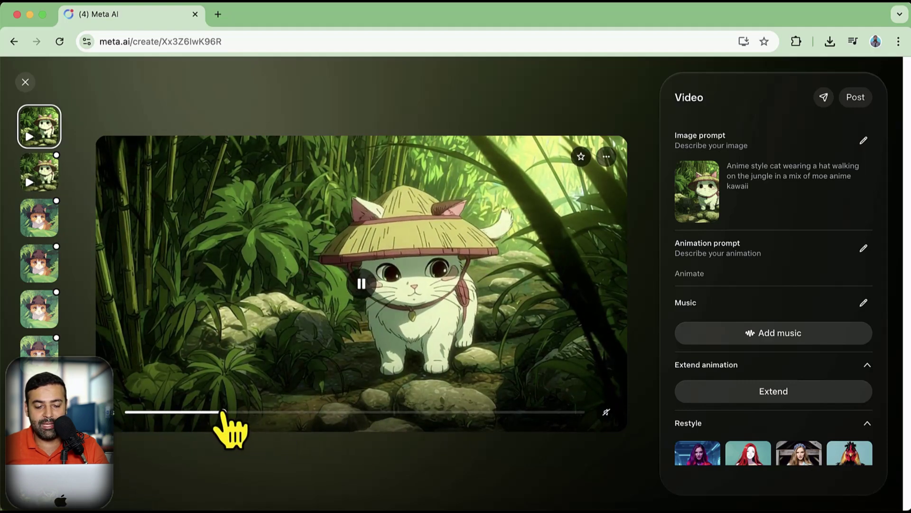
{"action": "left_click", "coordinate": [124, 412]}
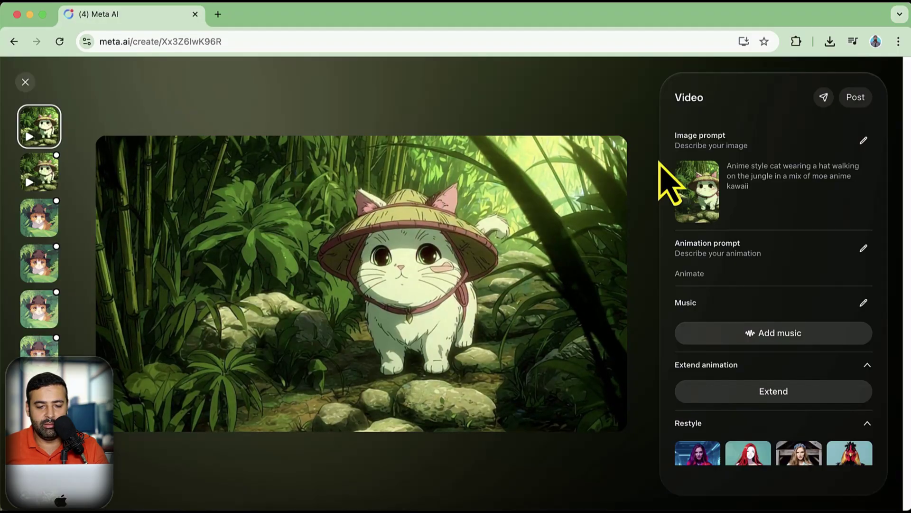
{"action": "left_click", "coordinate": [45, 182]}
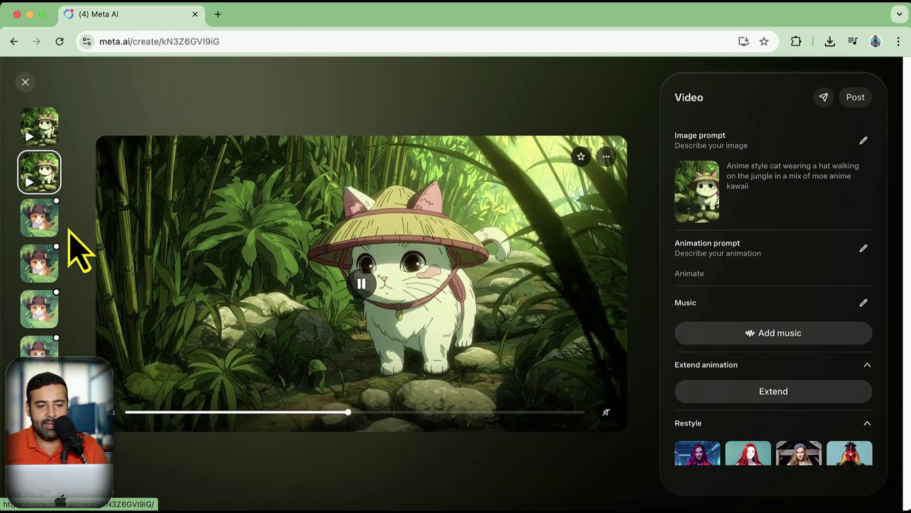
{"action": "left_click", "coordinate": [43, 134]}
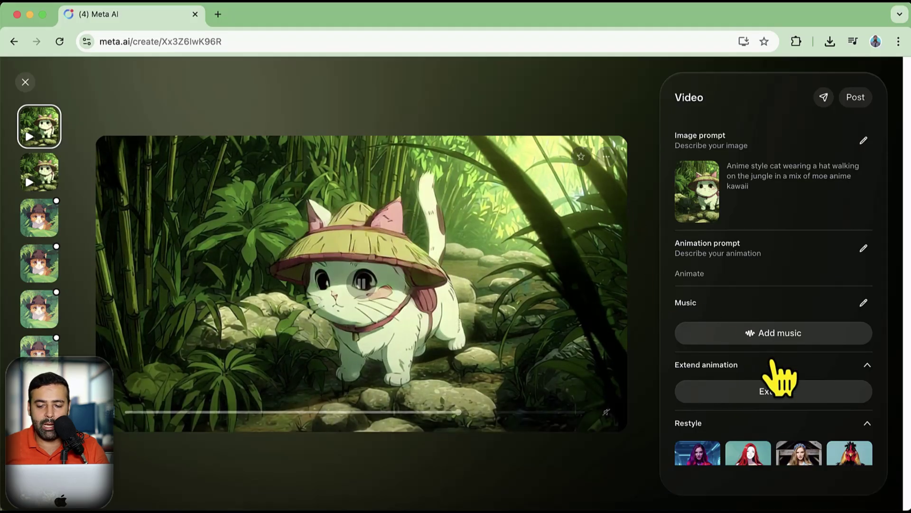
Extend the already extended white cat video once more and compare the three versions, ending on the newest.
{"action": "left_click", "coordinate": [766, 393]}
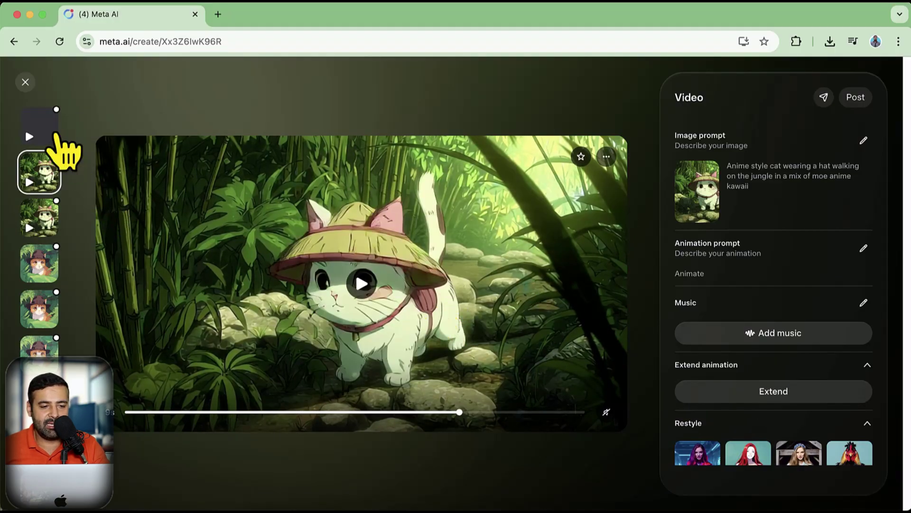
{"action": "left_click", "coordinate": [48, 223]}
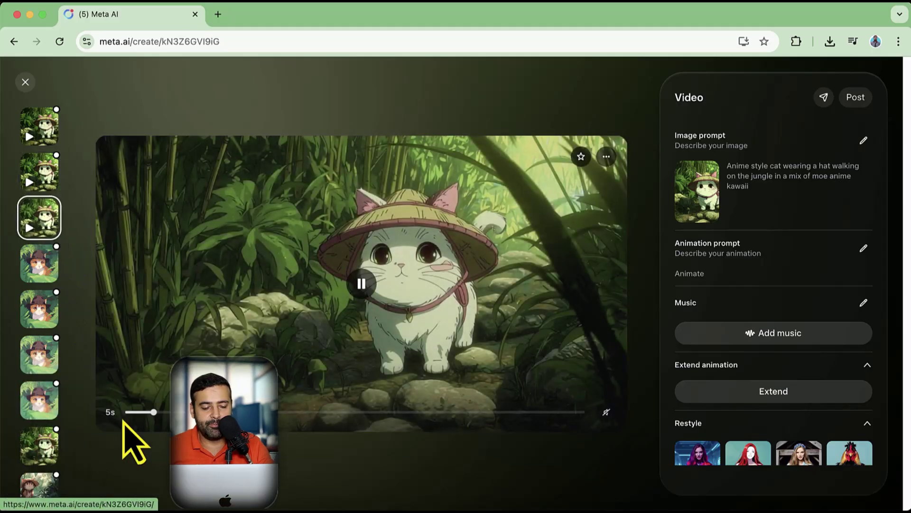
{"action": "left_click", "coordinate": [40, 177]}
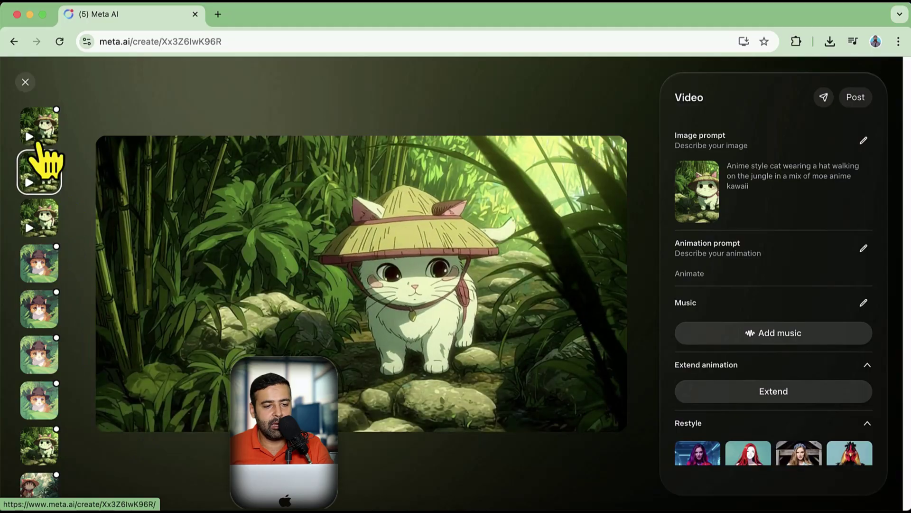
{"action": "left_click", "coordinate": [44, 164]}
{"action": "left_click", "coordinate": [38, 124]}
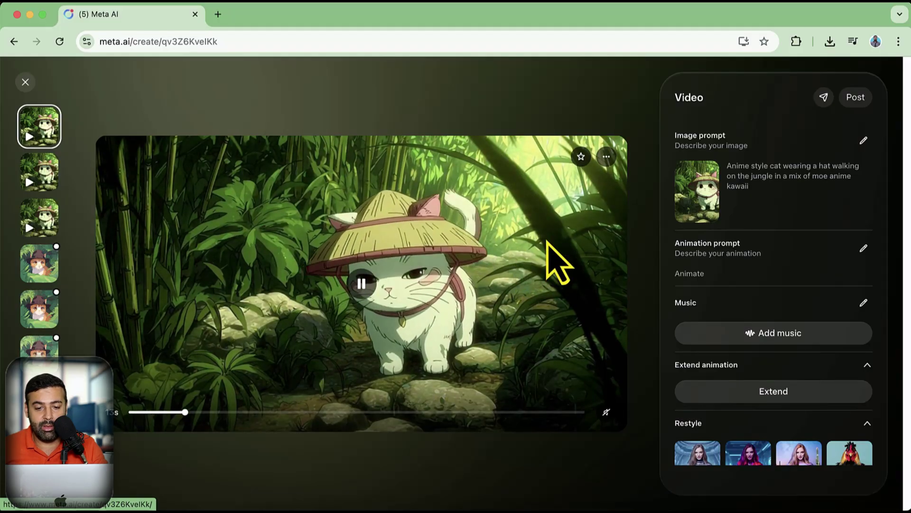
Download the twice-extended white cat video, always allowing meta.ai to download multiple files.
{"action": "left_click", "coordinate": [607, 156]}
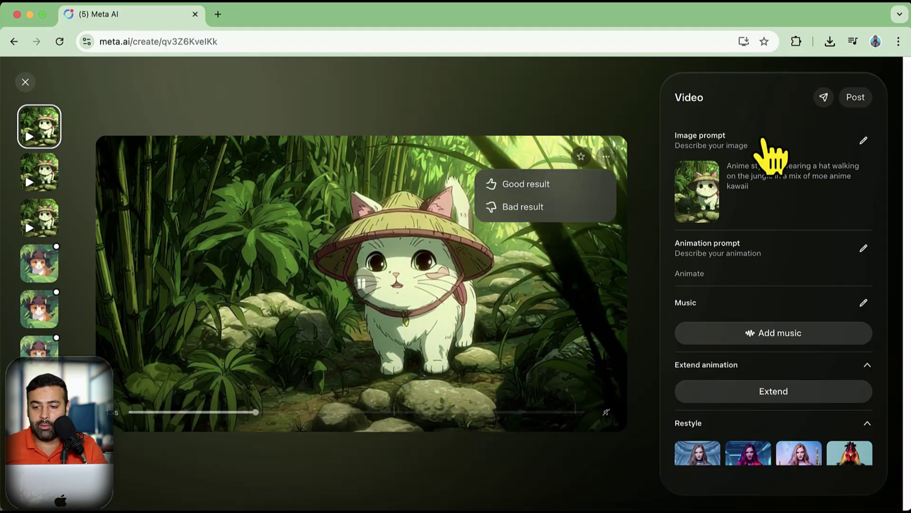
{"action": "scroll", "coordinate": [828, 121], "scroll_direction": "down", "scroll_amount": 1}
{"action": "left_click", "coordinate": [821, 98]}
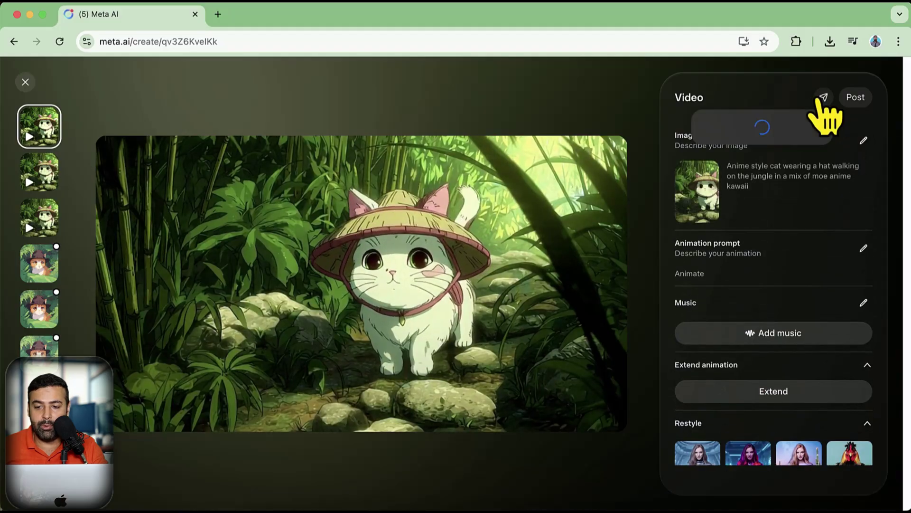
{"action": "left_click", "coordinate": [765, 313]}
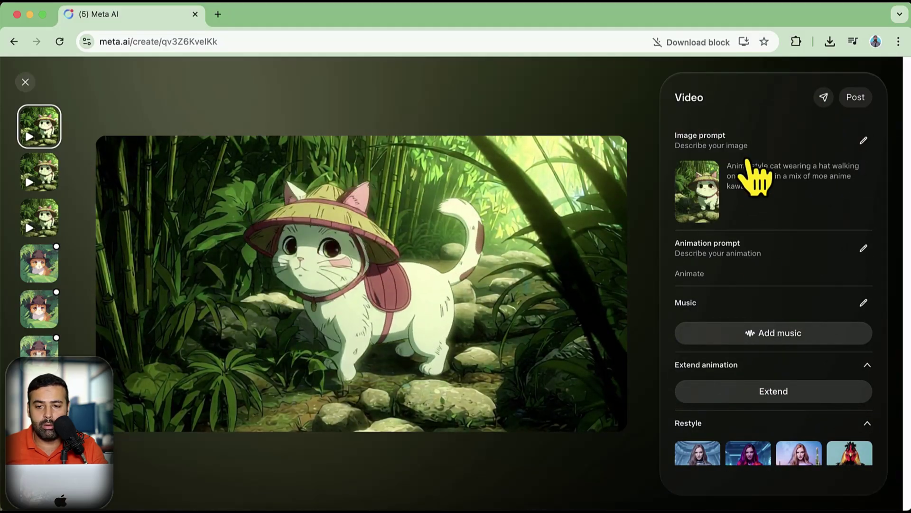
{"action": "left_click", "coordinate": [698, 42]}
{"action": "left_click", "coordinate": [632, 128]}
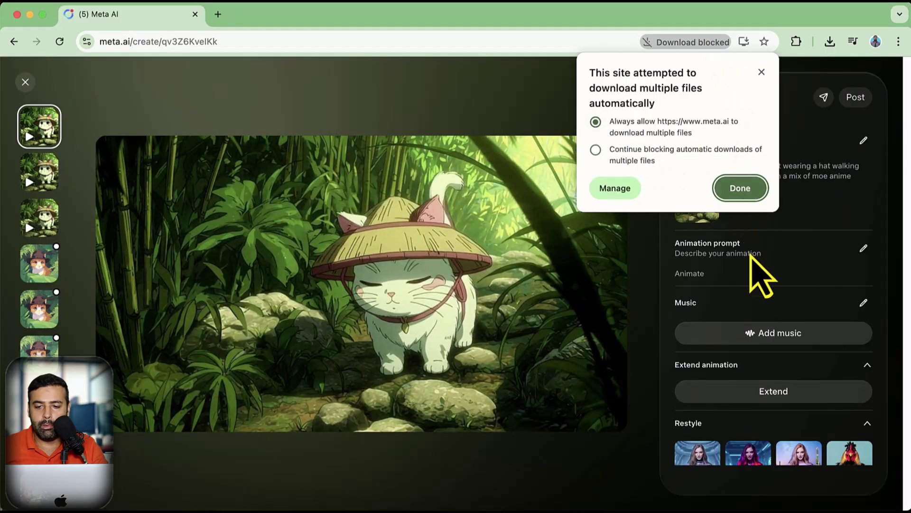
{"action": "left_click", "coordinate": [737, 188]}
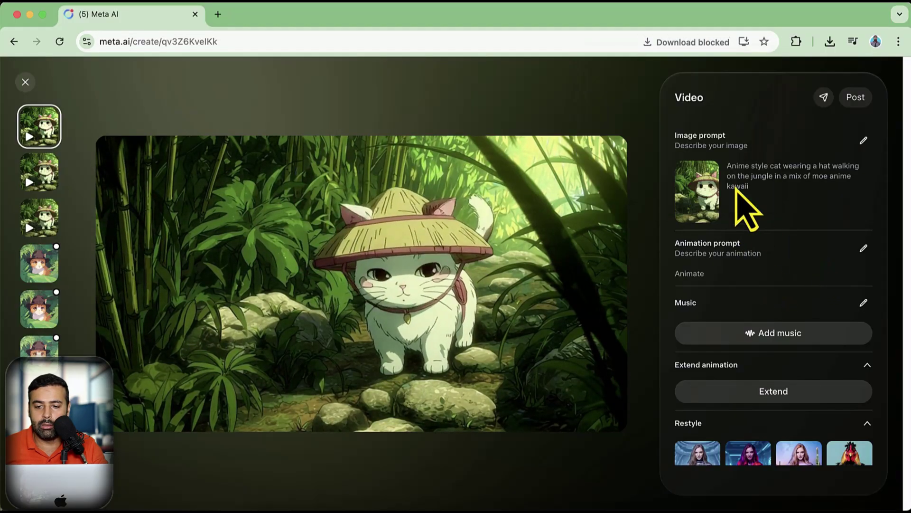
{"action": "left_click", "coordinate": [825, 98]}
{"action": "left_click", "coordinate": [743, 308]}
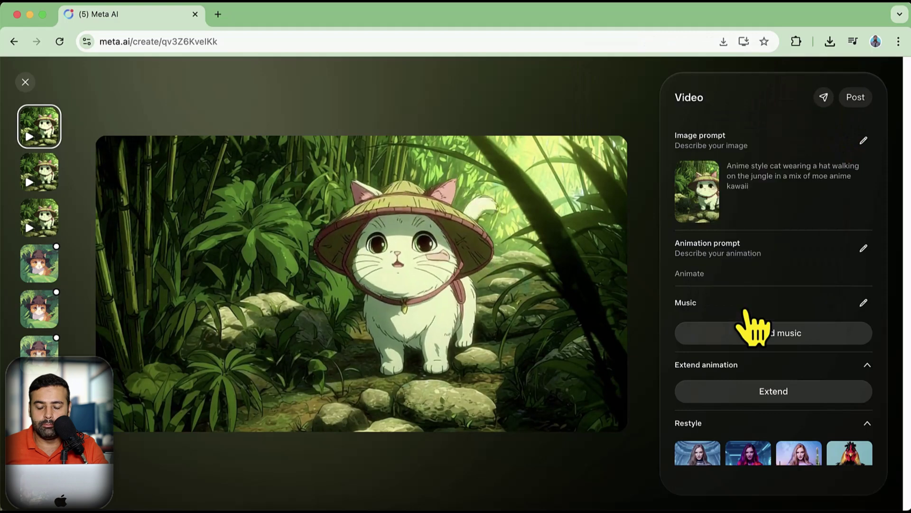
Open the downloaded media (2).mp4 in the video player, watch it in full screen and leave full screen.
{"action": "mouse_move", "coordinate": [722, 90]}
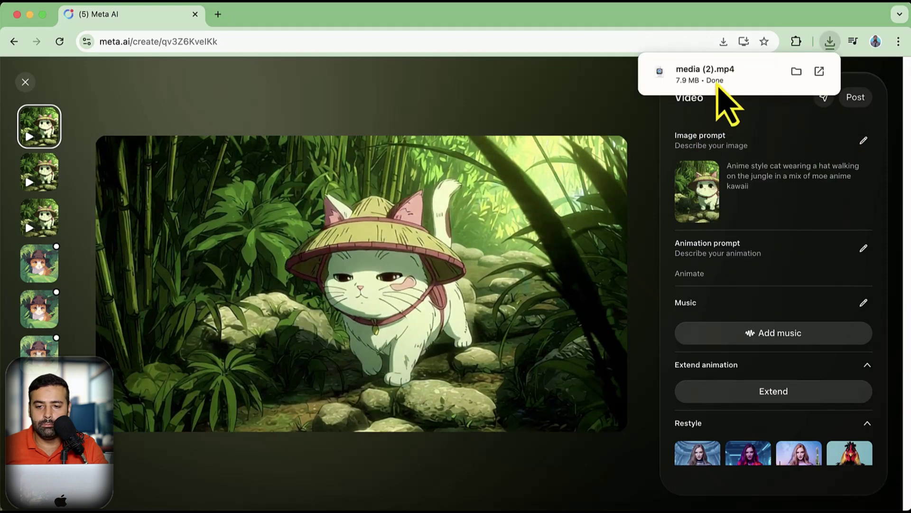
{"action": "left_click", "coordinate": [685, 88]}
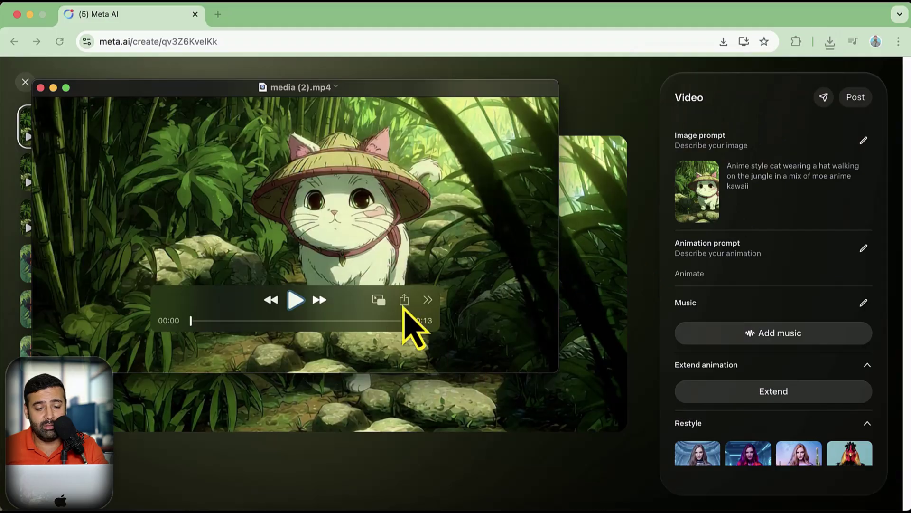
{"action": "left_click", "coordinate": [66, 87]}
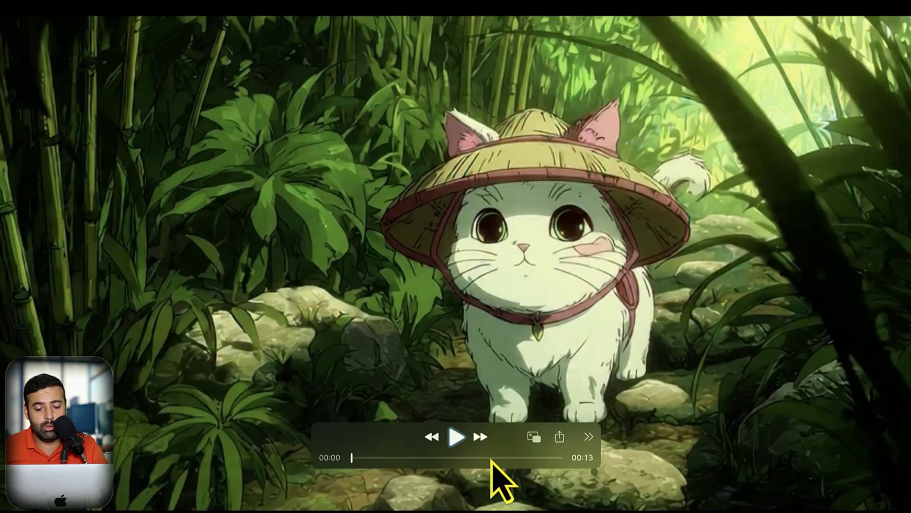
{"action": "left_click", "coordinate": [456, 437]}
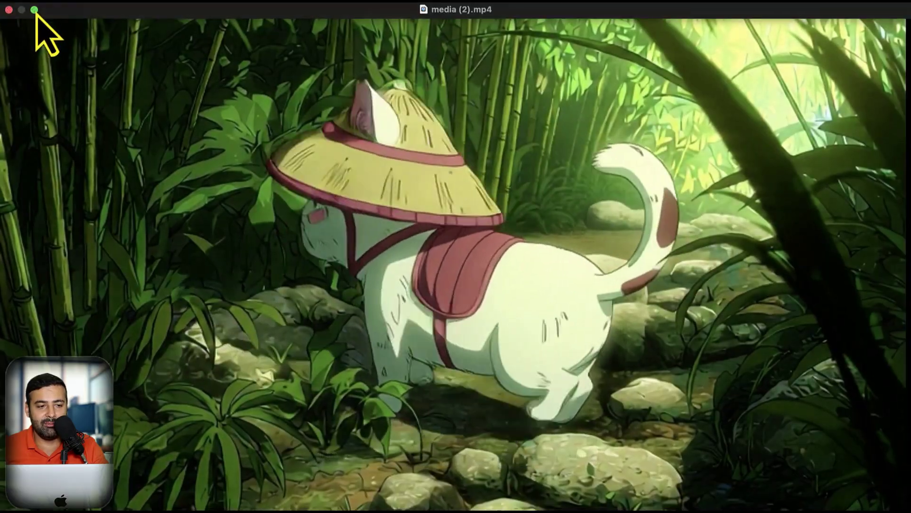
{"action": "left_click", "coordinate": [35, 9]}
{"action": "left_click_drag", "start_coordinate": [335, 98], "coordinate": [501, 130]}
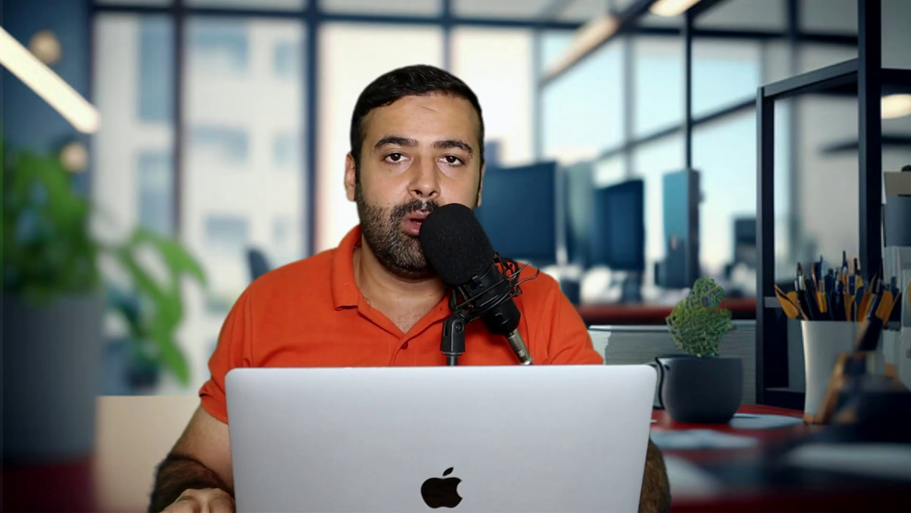